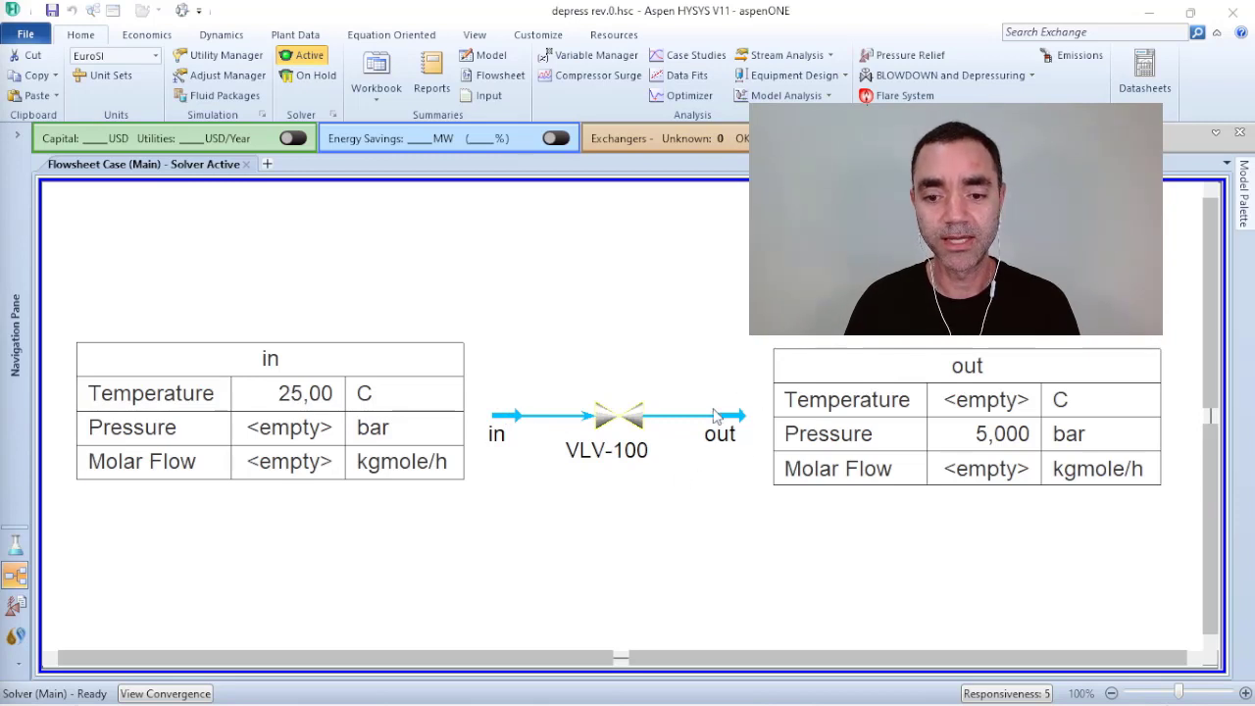
# - Select valve VLV-100 on the flowsheet
pyautogui.click(627, 419)
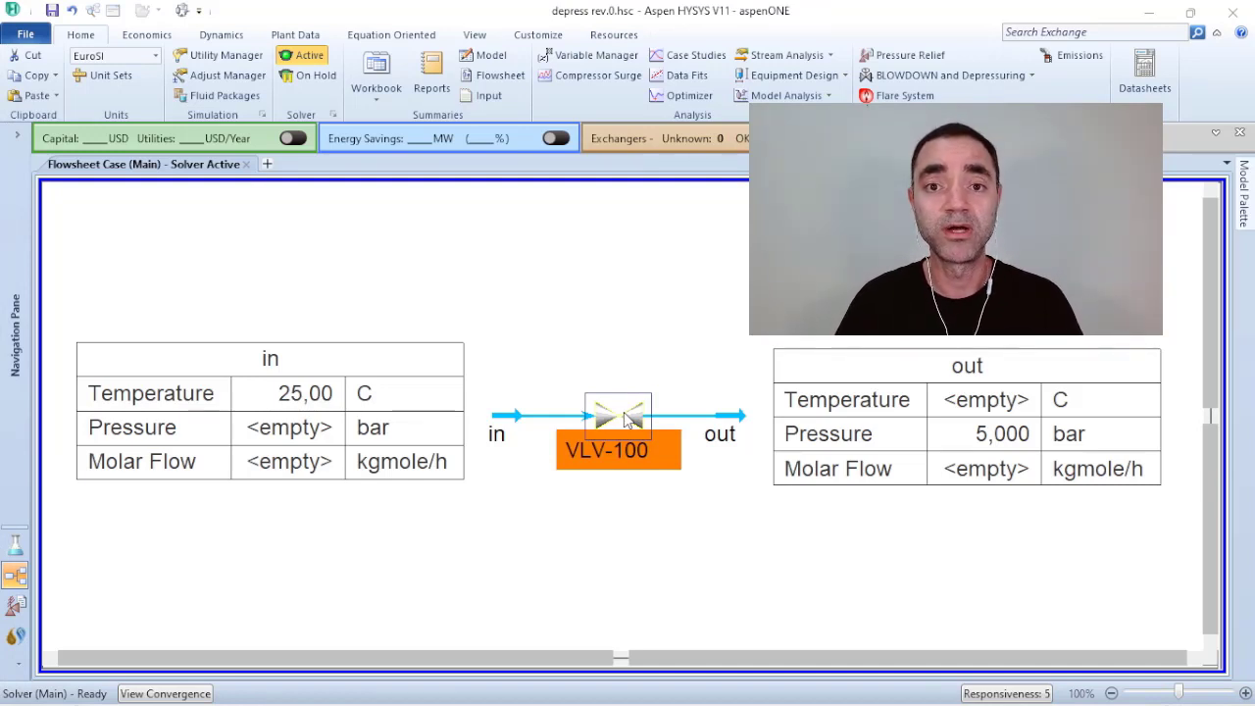
pyautogui.doubleClick(628, 419)
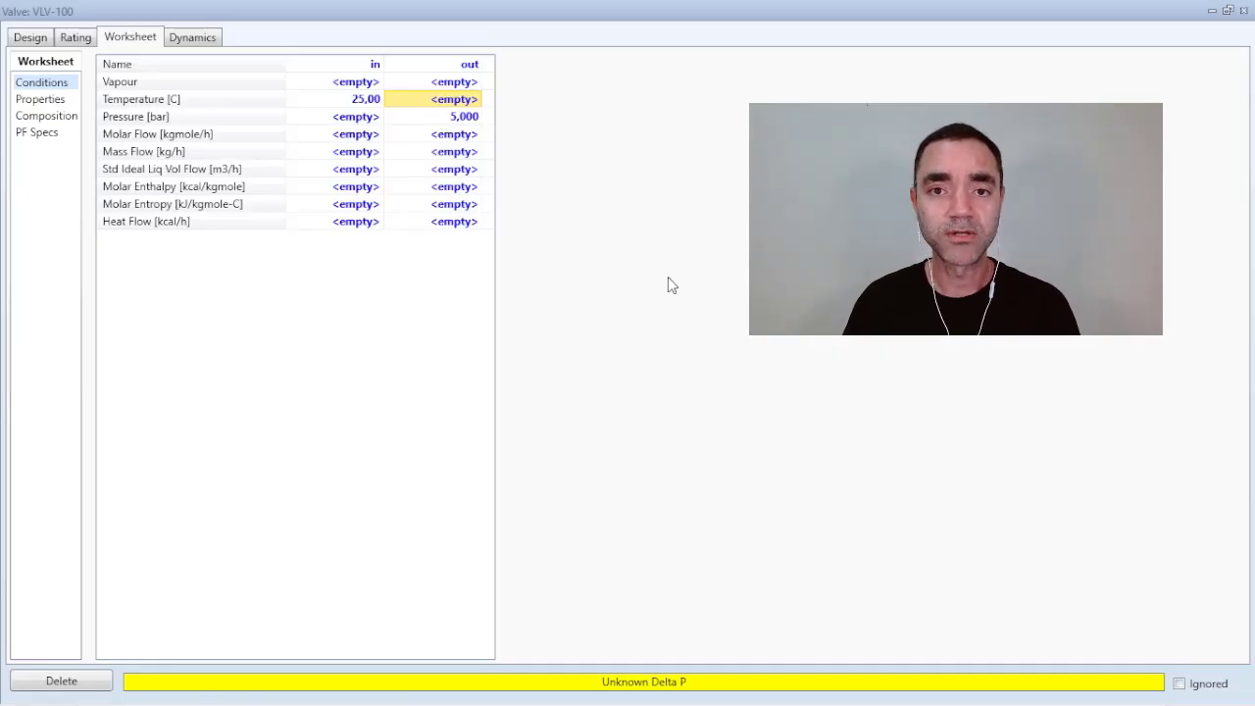
pyautogui.click(49, 117)
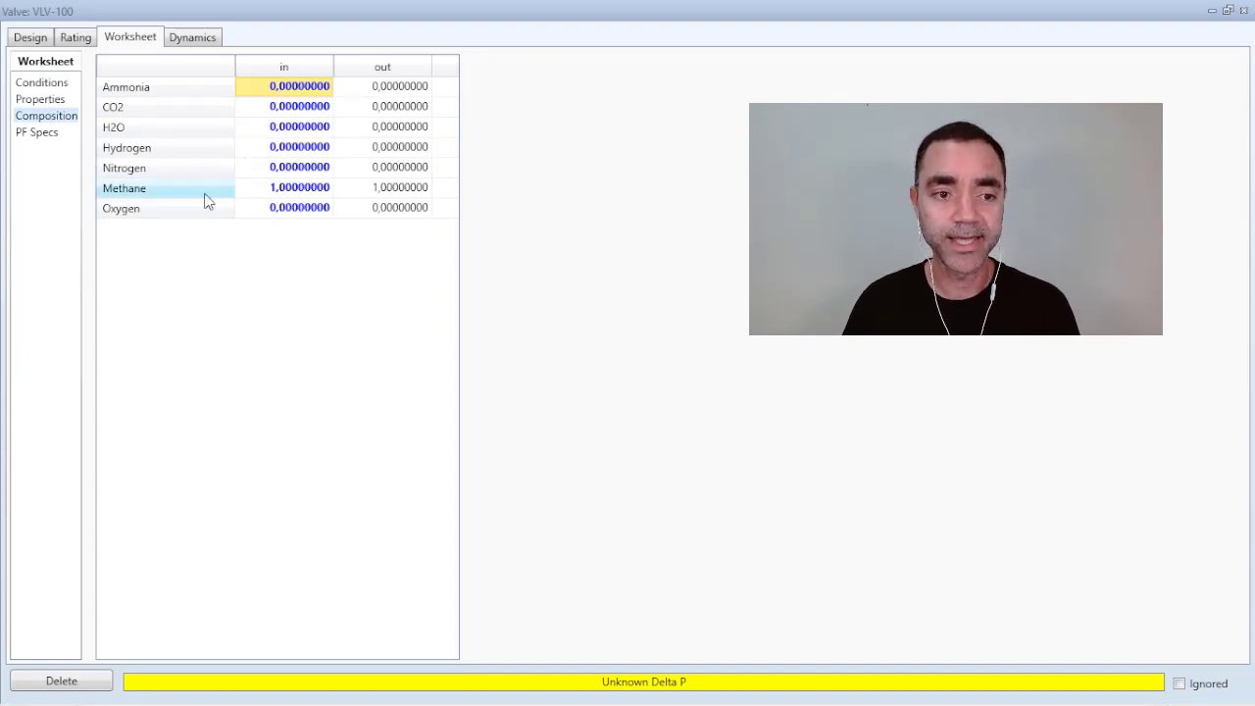
pyautogui.click(49, 85)
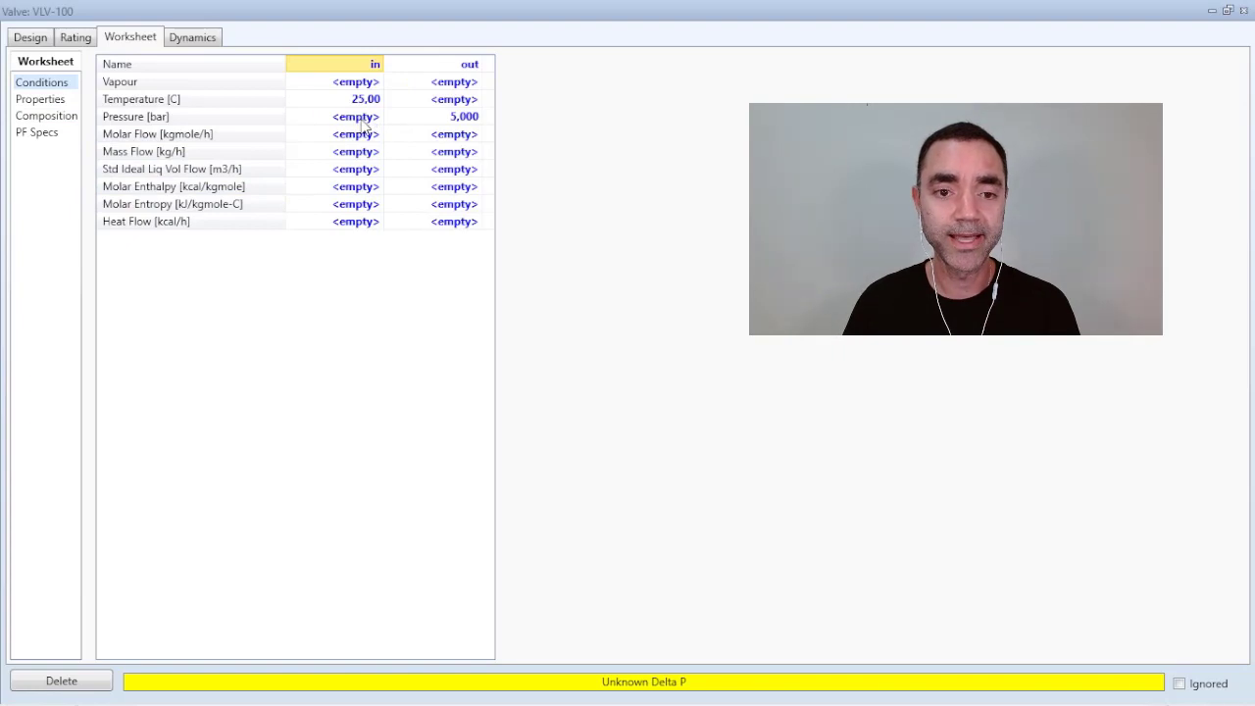
pyautogui.moveTo(357, 111)
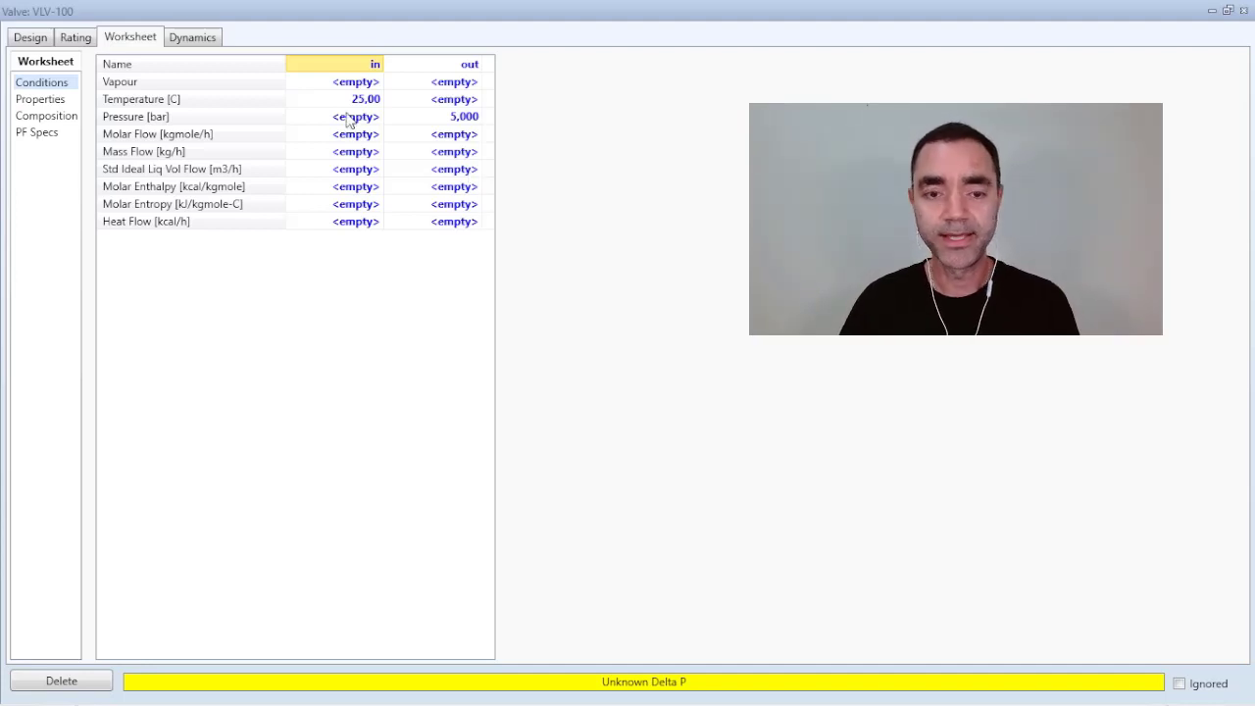
pyautogui.click(348, 118)
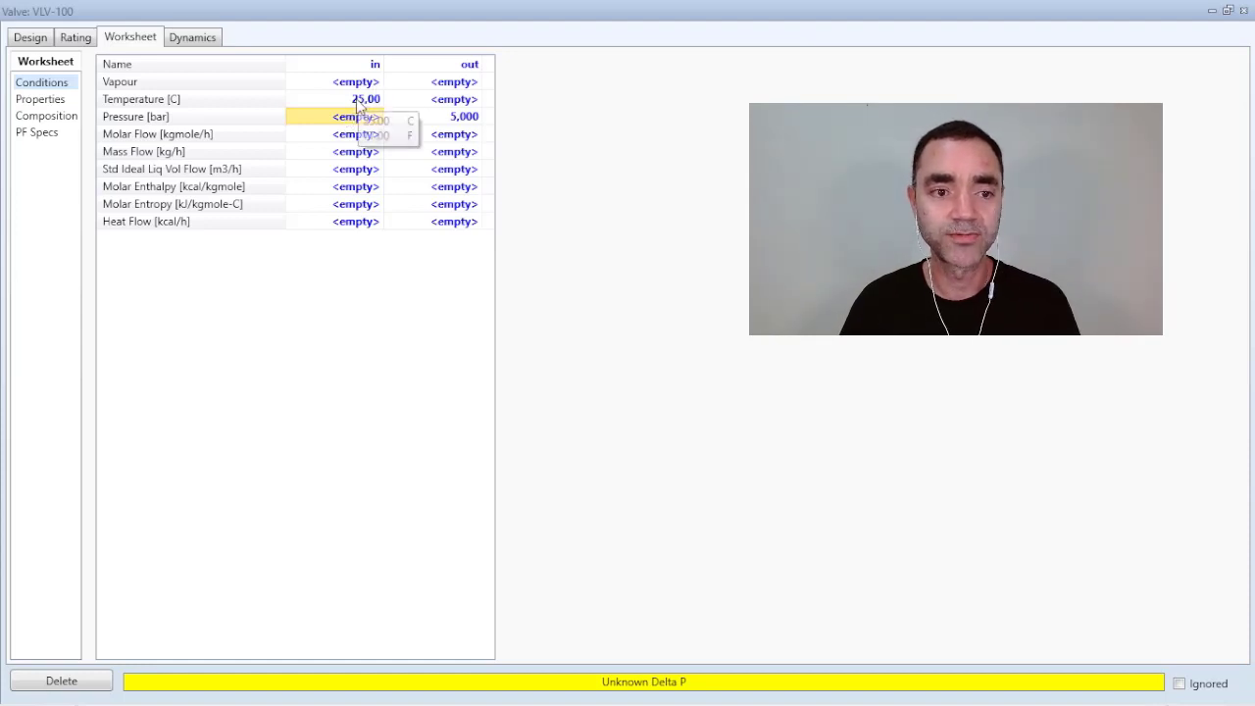
pyautogui.write('150')
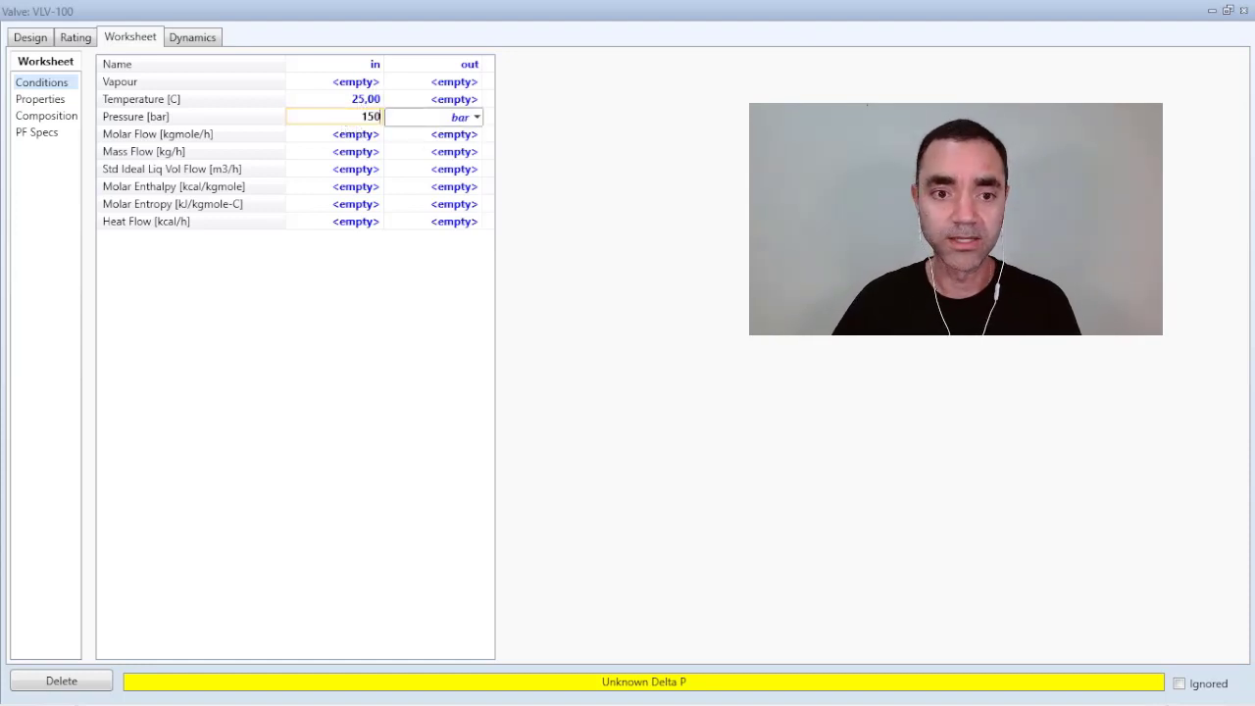
pyautogui.press('Return')
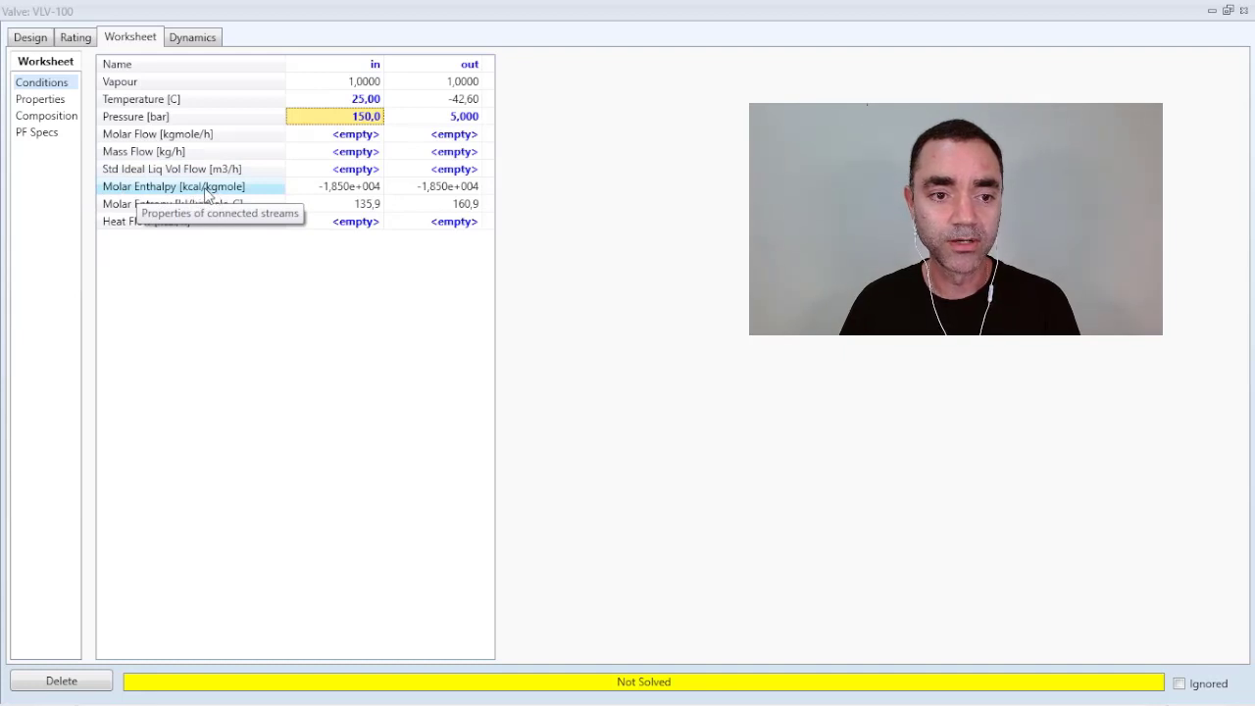
pyautogui.moveTo(416, 189)
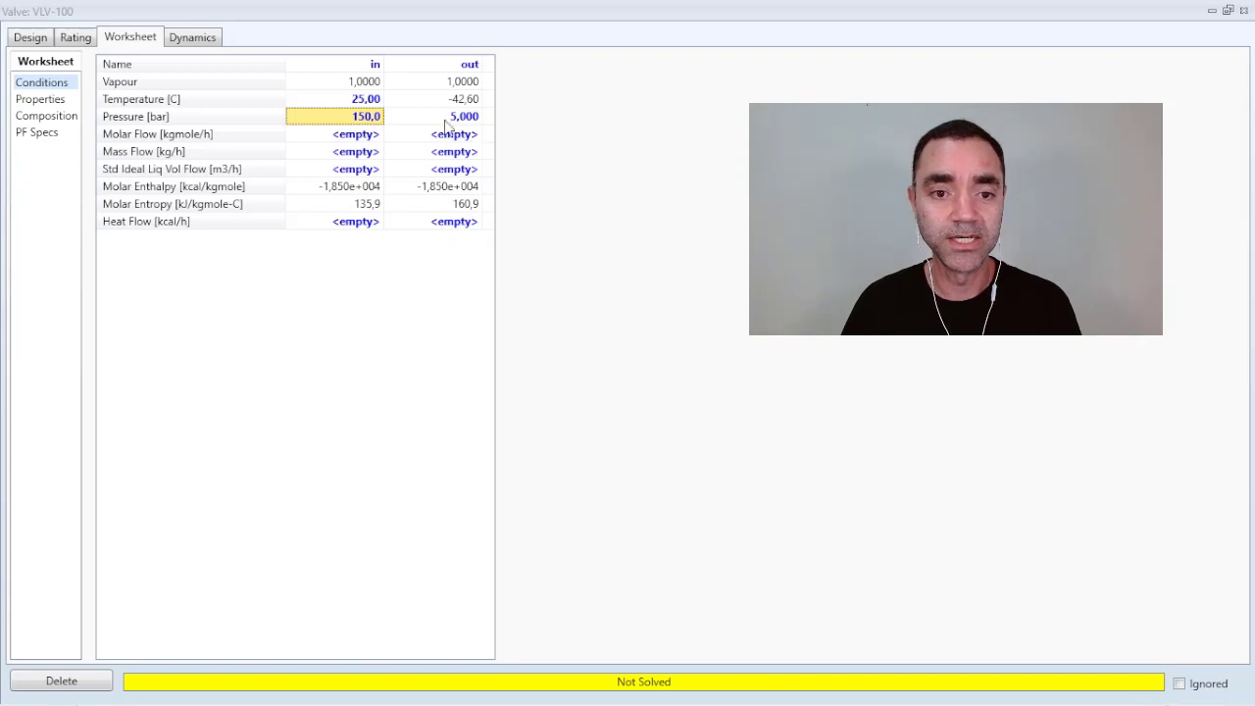
pyautogui.moveTo(370, 121)
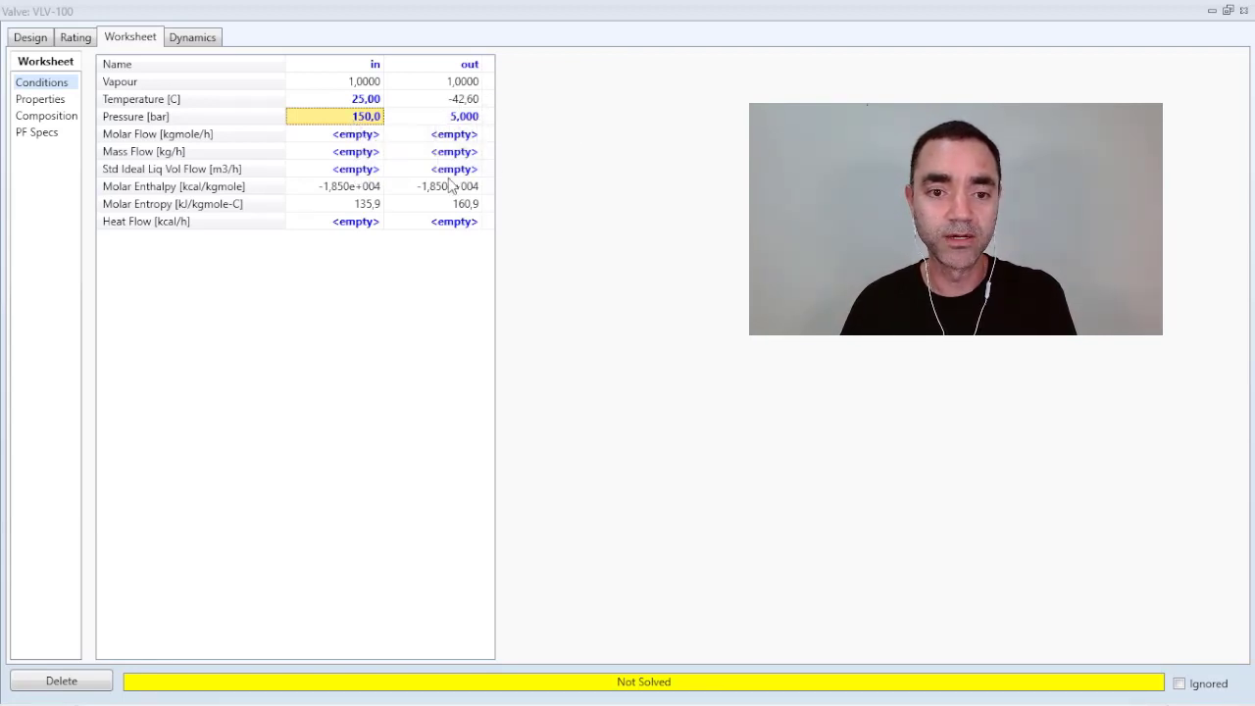
pyautogui.moveTo(345, 122)
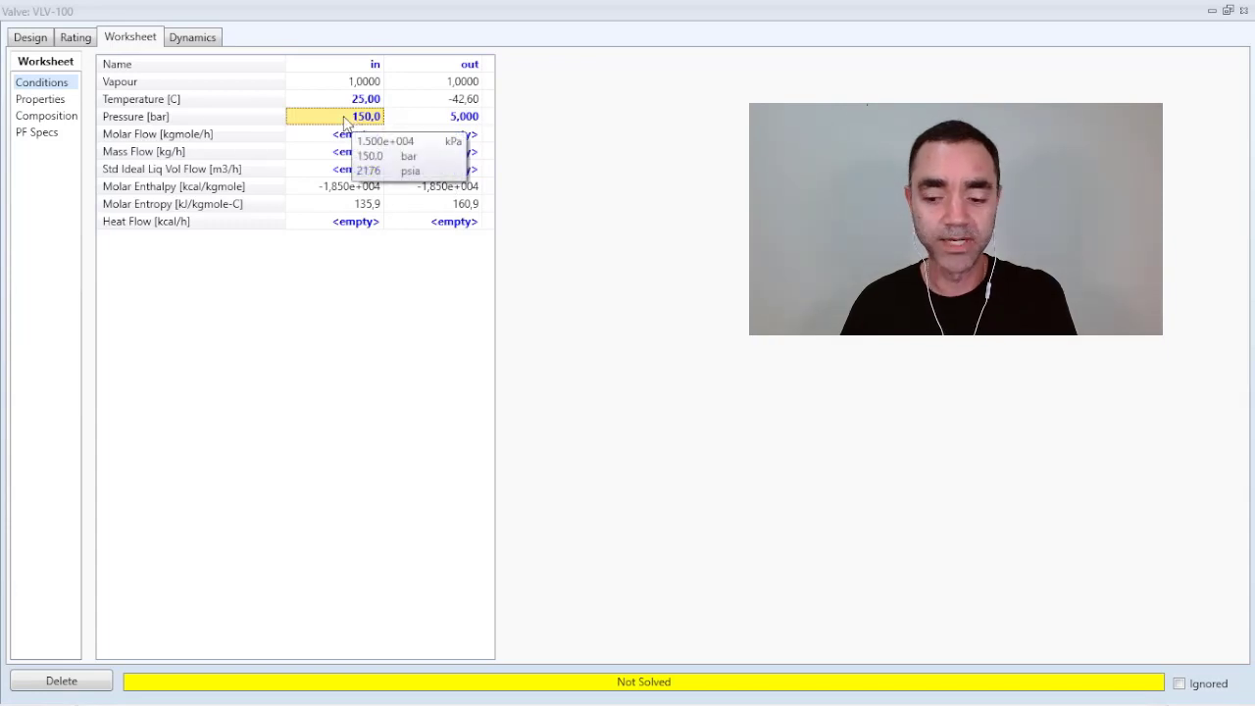
# - Clear the inlet pressure and specify the outlet temperature as -42,6 C
pyautogui.press('Delete')
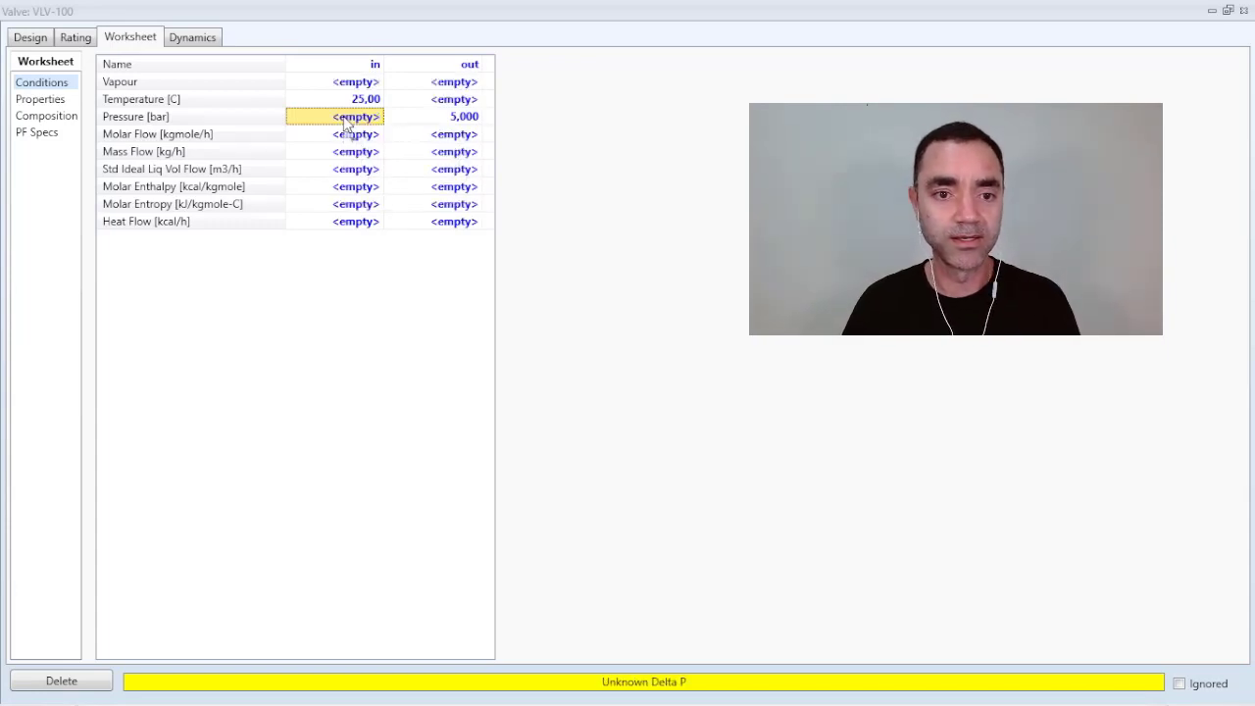
pyautogui.click(451, 101)
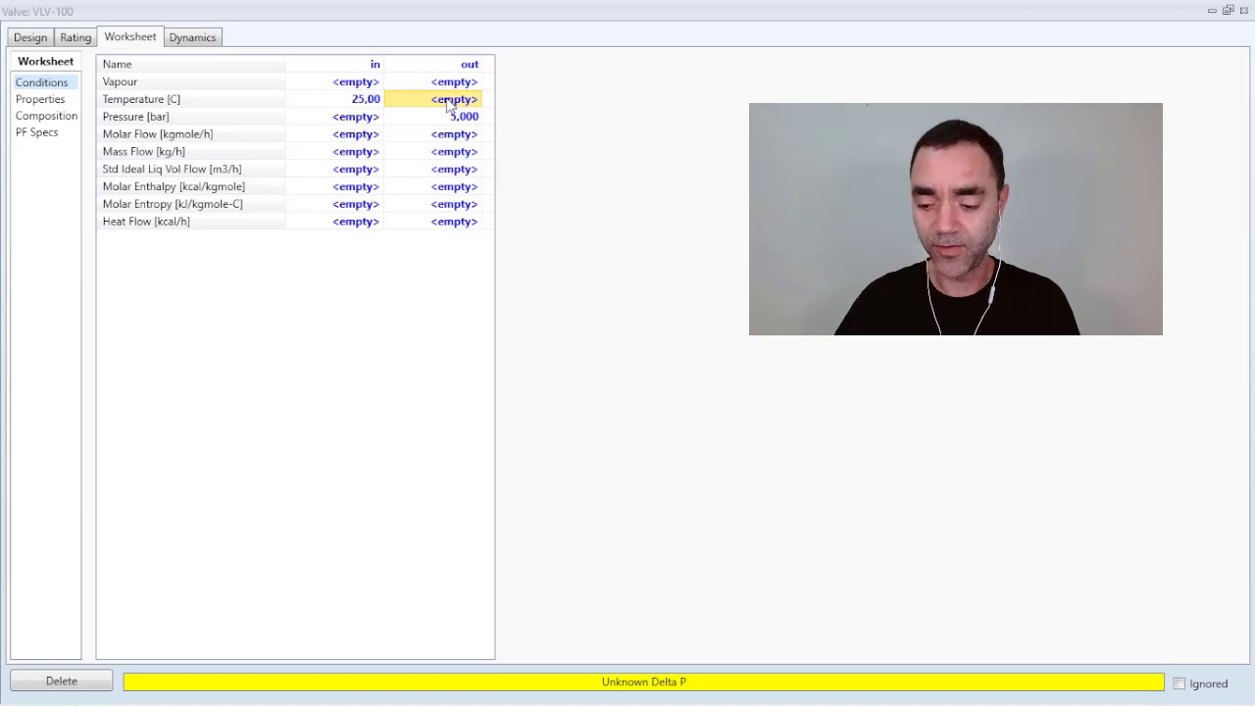
pyautogui.click(447, 100)
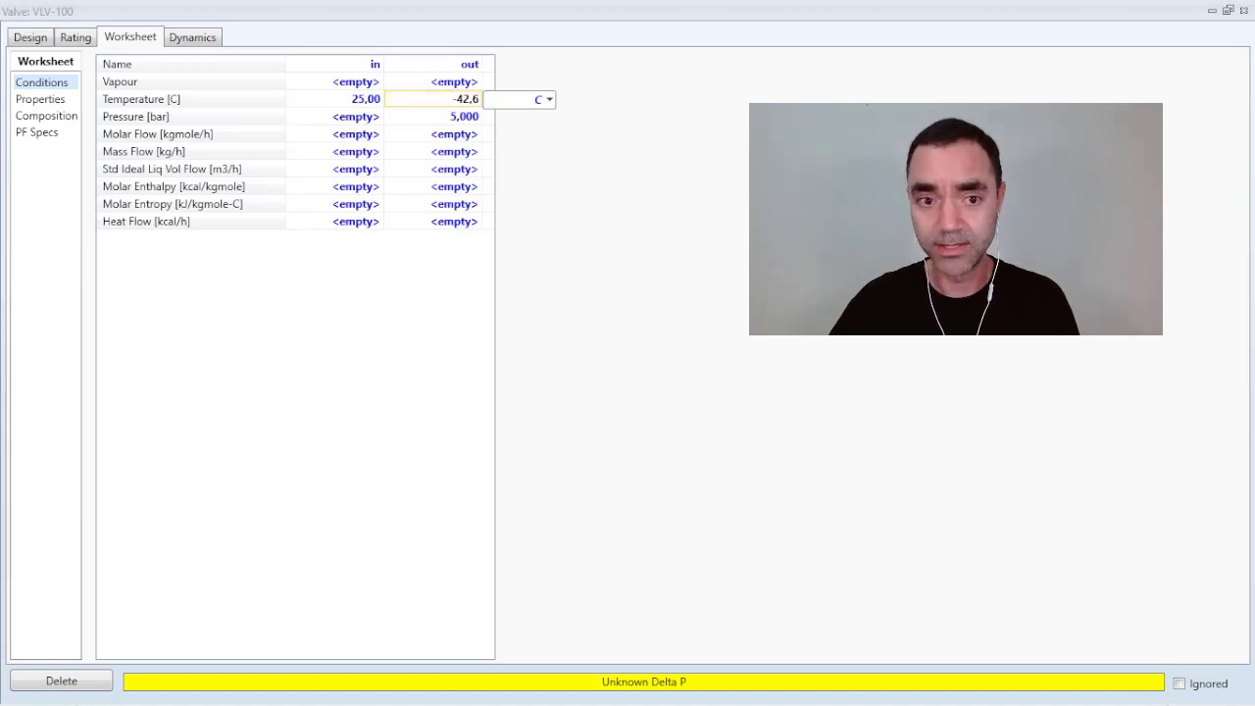
pyautogui.write('-42,6')
pyautogui.press('Return')
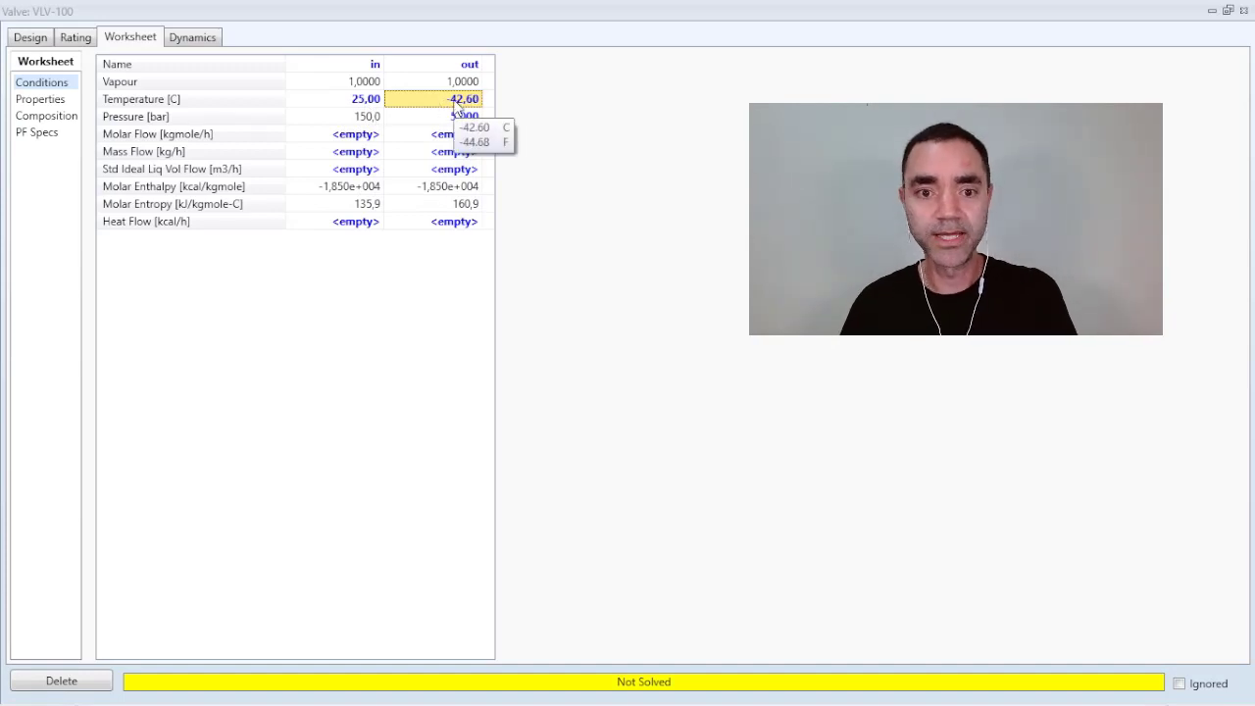
# - Copy the outlet molar enthalpy, clear the inlet pressure, and paste -1,850e+004 kcal/kgmole as the outlet spec
pyautogui.click(451, 188)
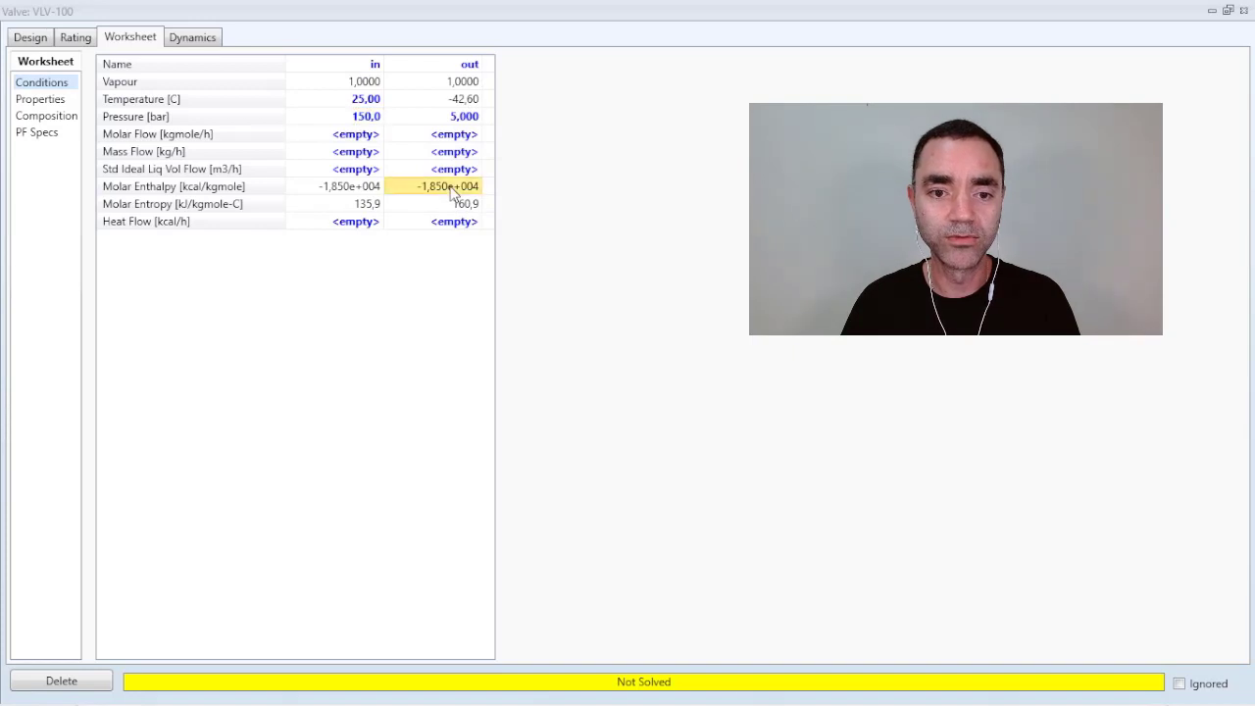
pyautogui.rightClick(453, 193)
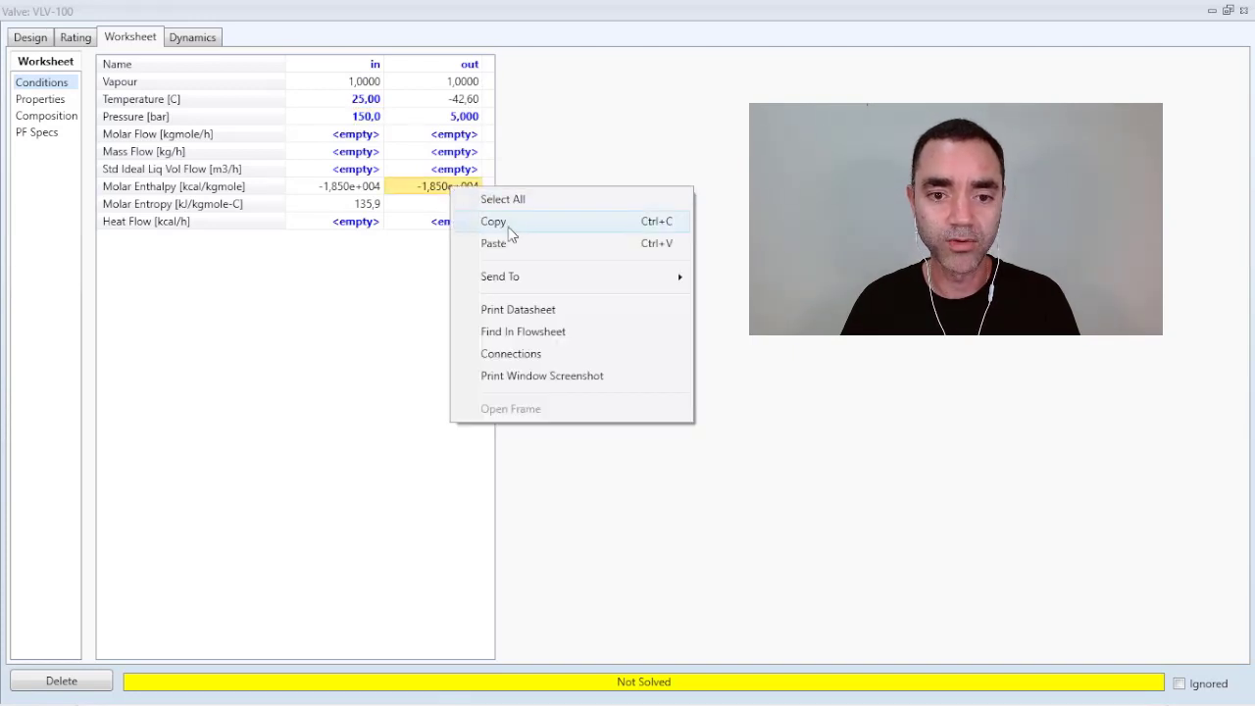
pyautogui.click(493, 221)
pyautogui.click(368, 117)
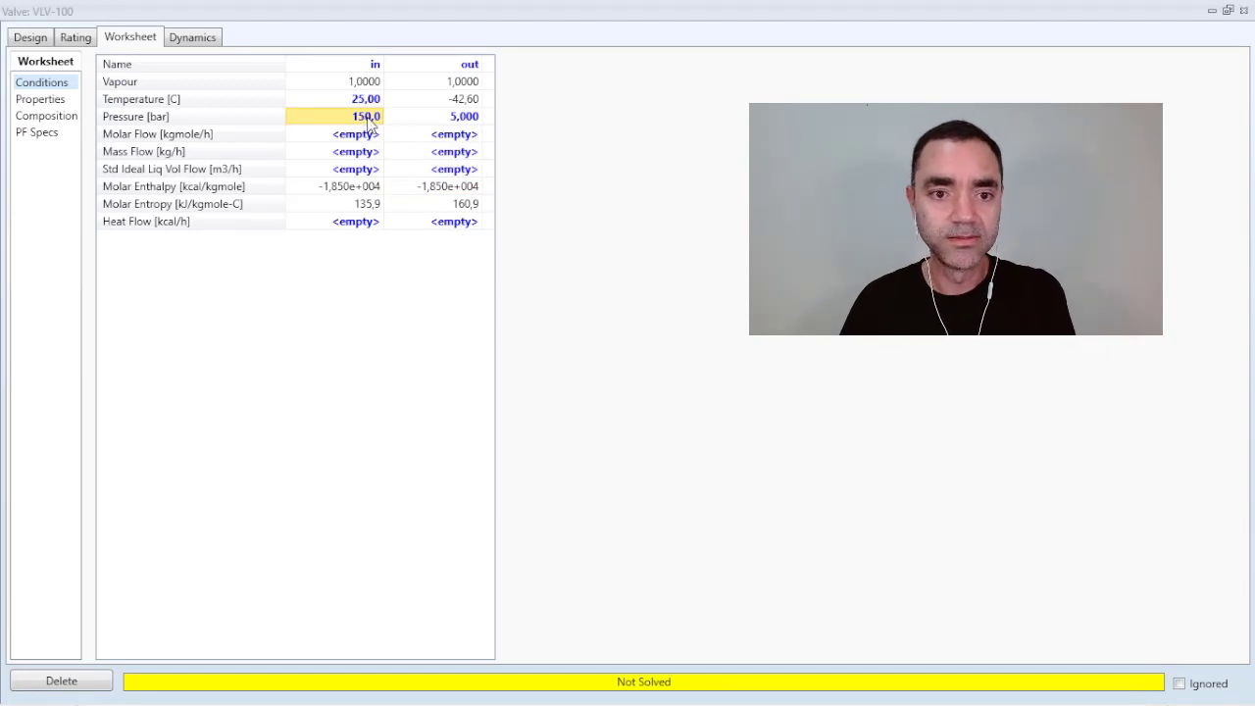
pyautogui.press('Delete')
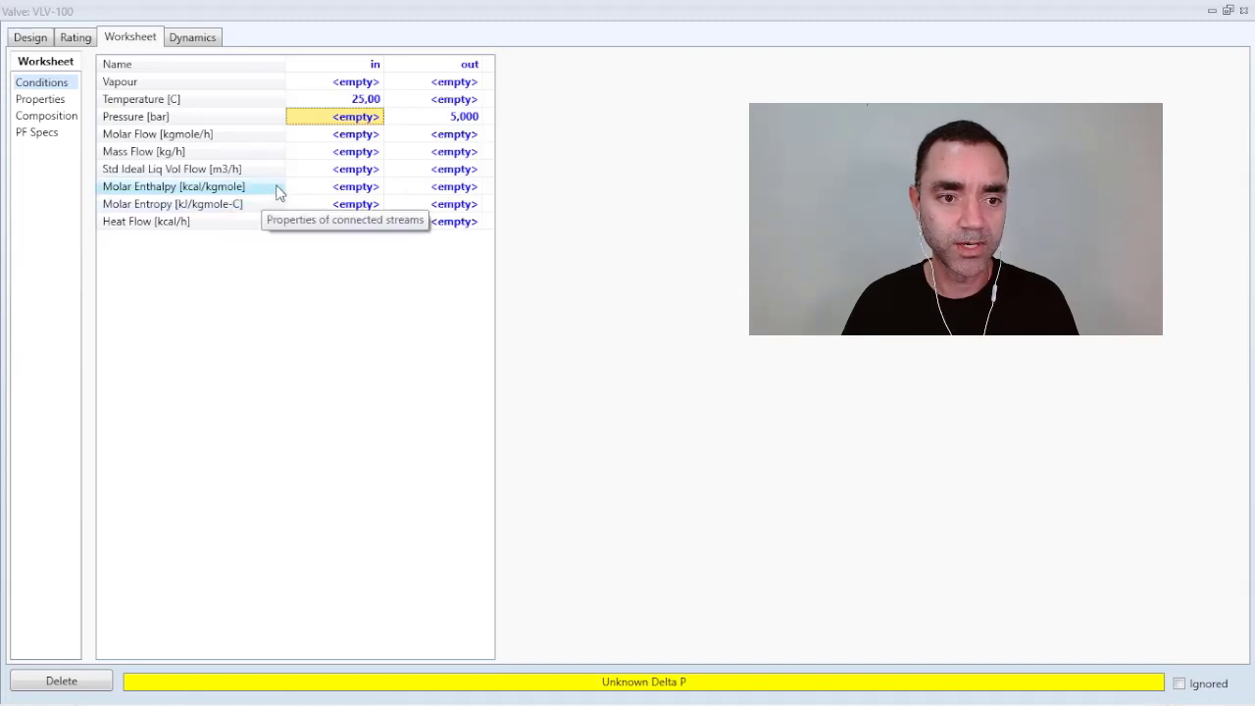
pyautogui.click(467, 192)
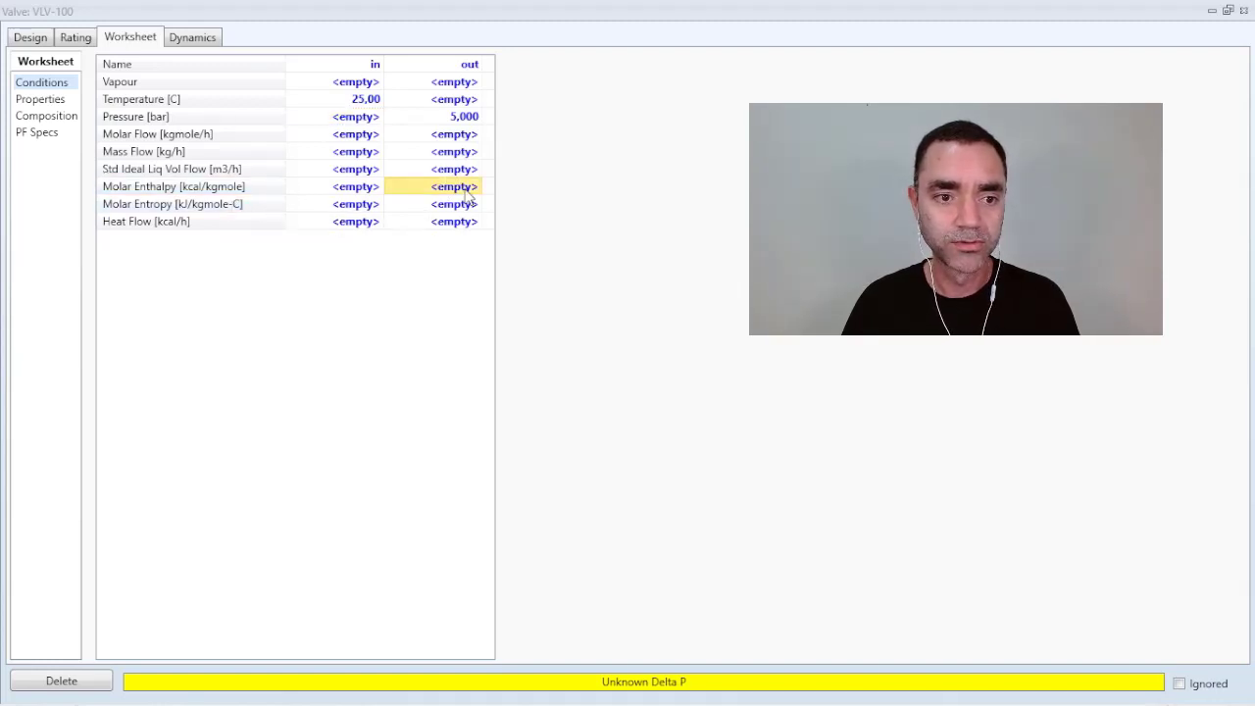
pyautogui.rightClick(468, 193)
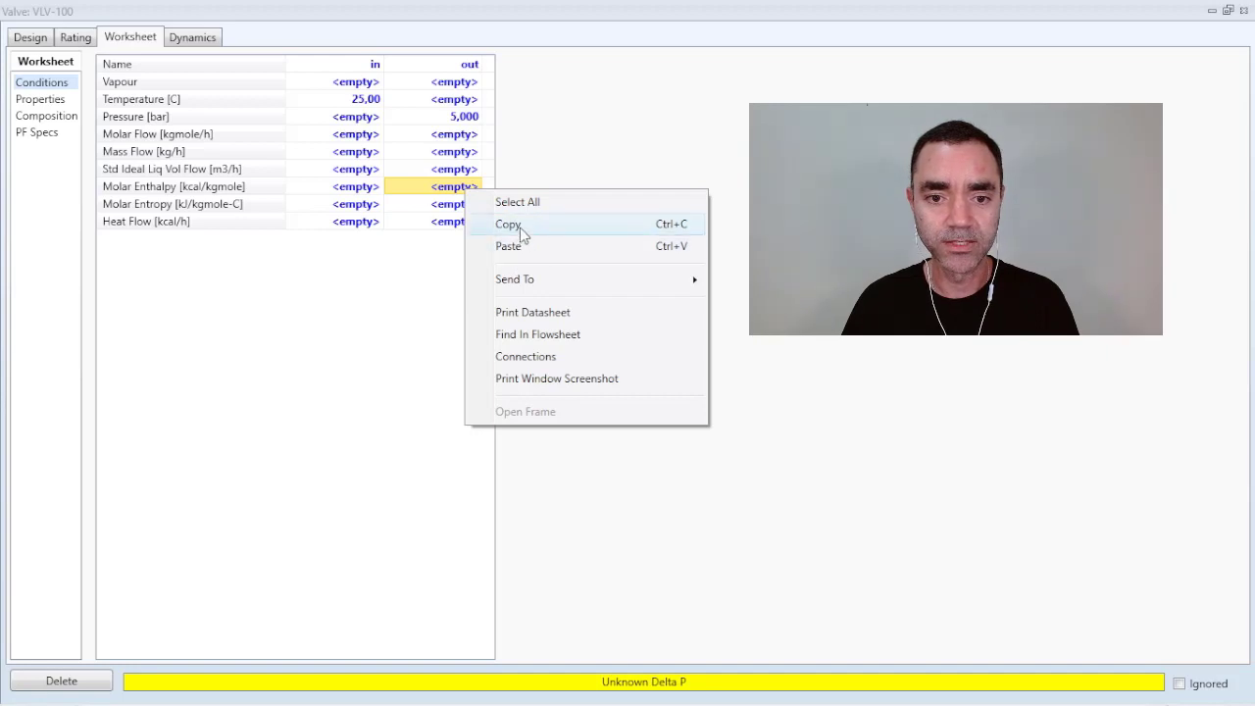
pyautogui.click(509, 246)
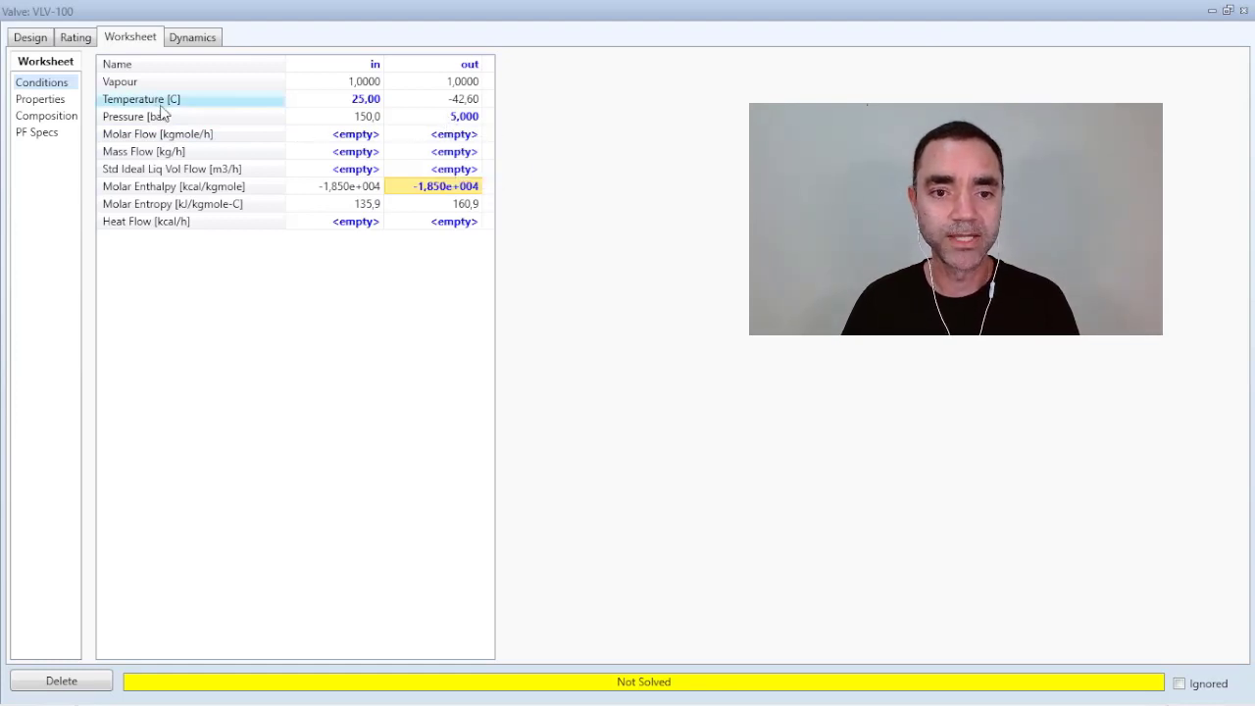
pyautogui.moveTo(355, 122)
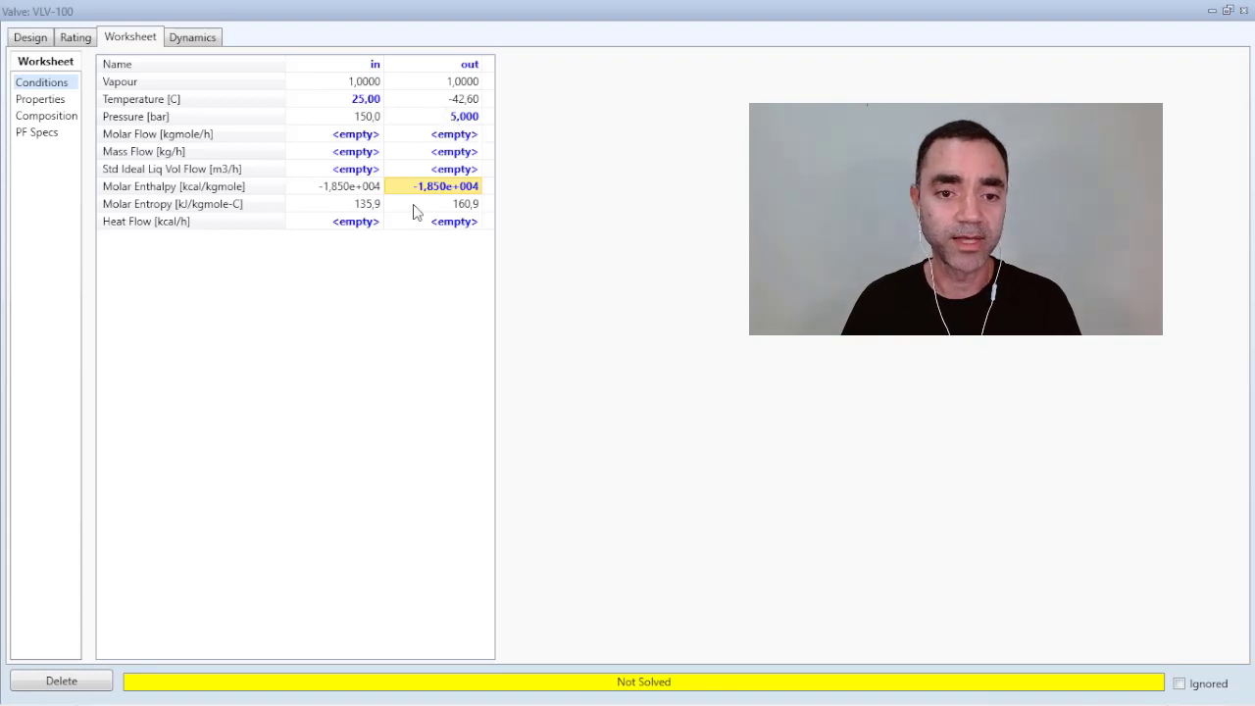
# - Set the inlet stream's Nitrogen mole fraction to 1 in the composition editor
pyautogui.moveTo(426, 199)
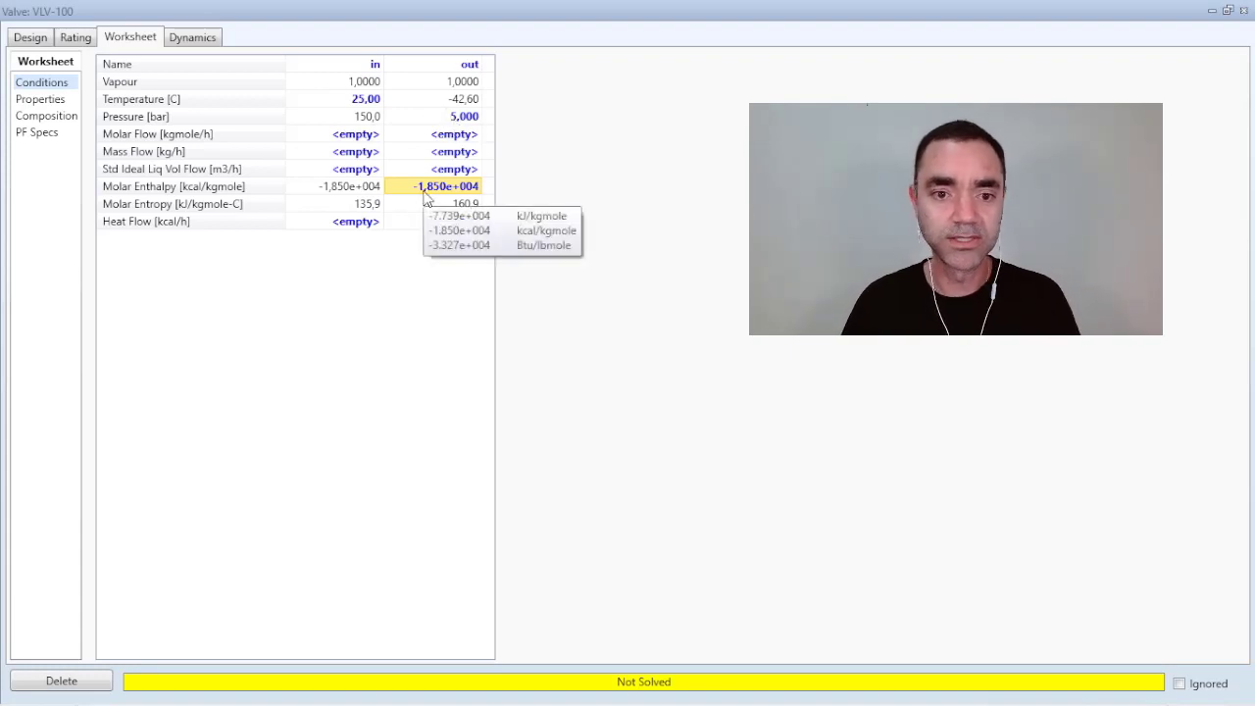
pyautogui.click(64, 117)
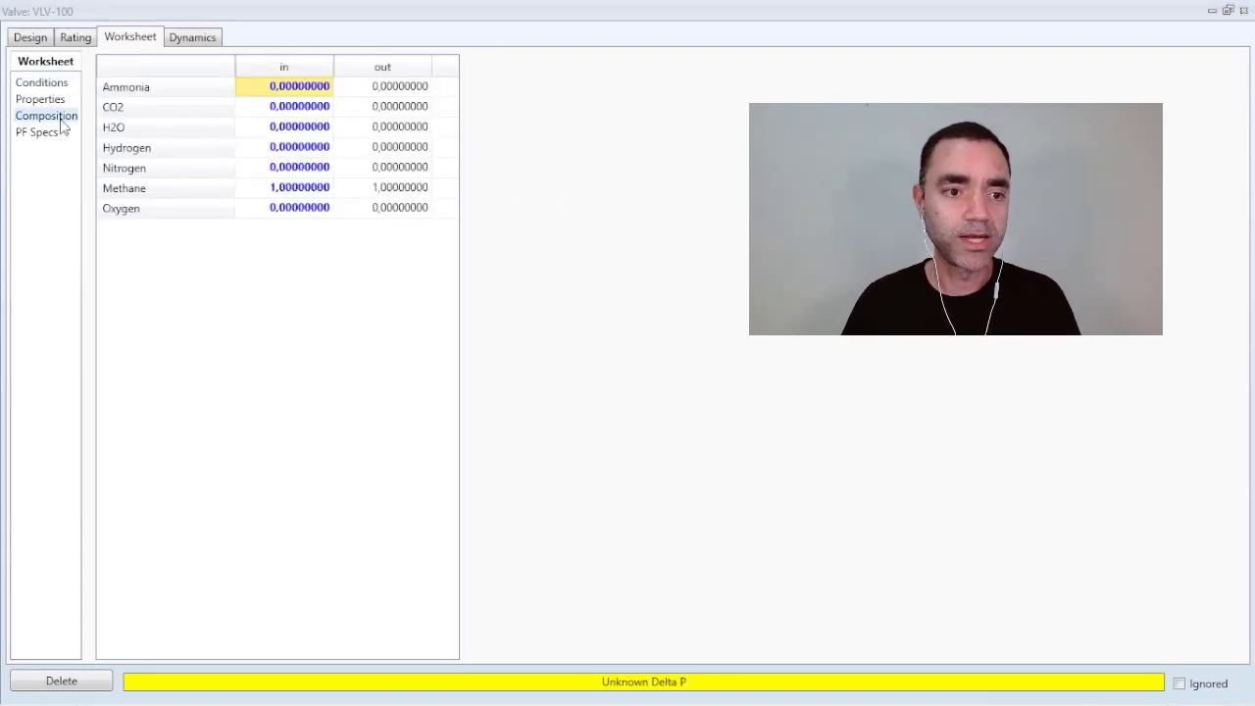
pyautogui.click(301, 189)
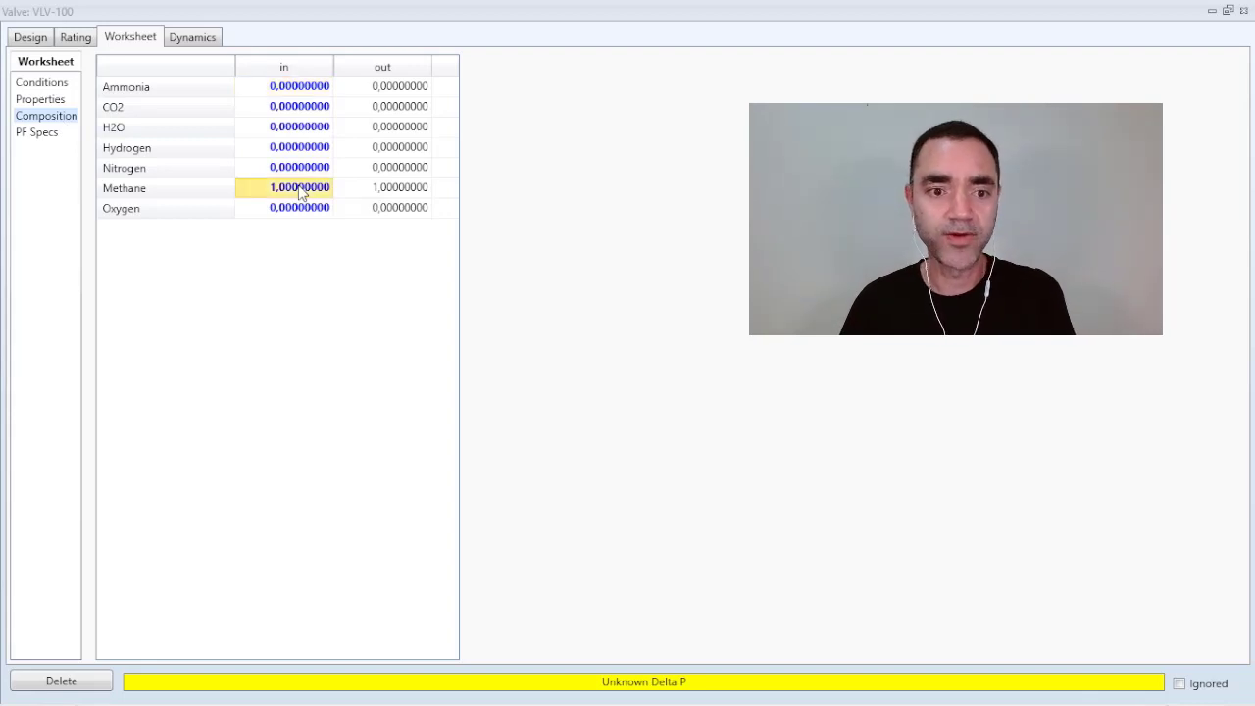
pyautogui.press('Delete')
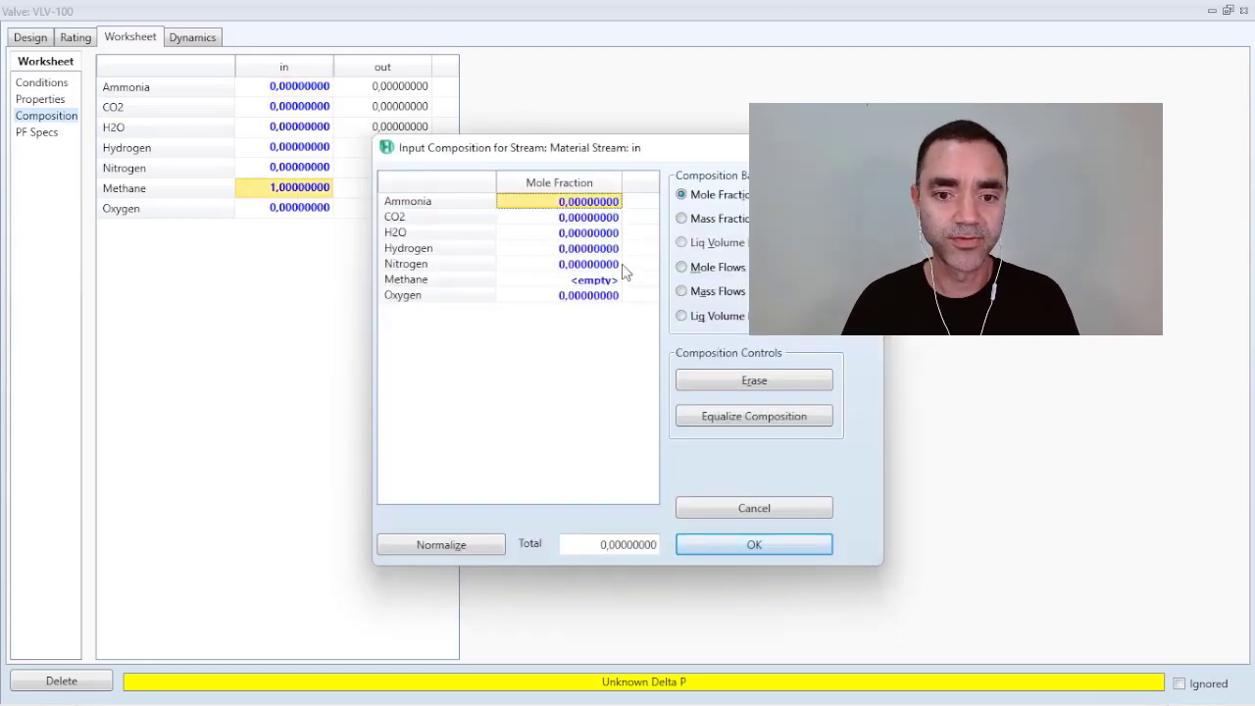
pyautogui.click(586, 264)
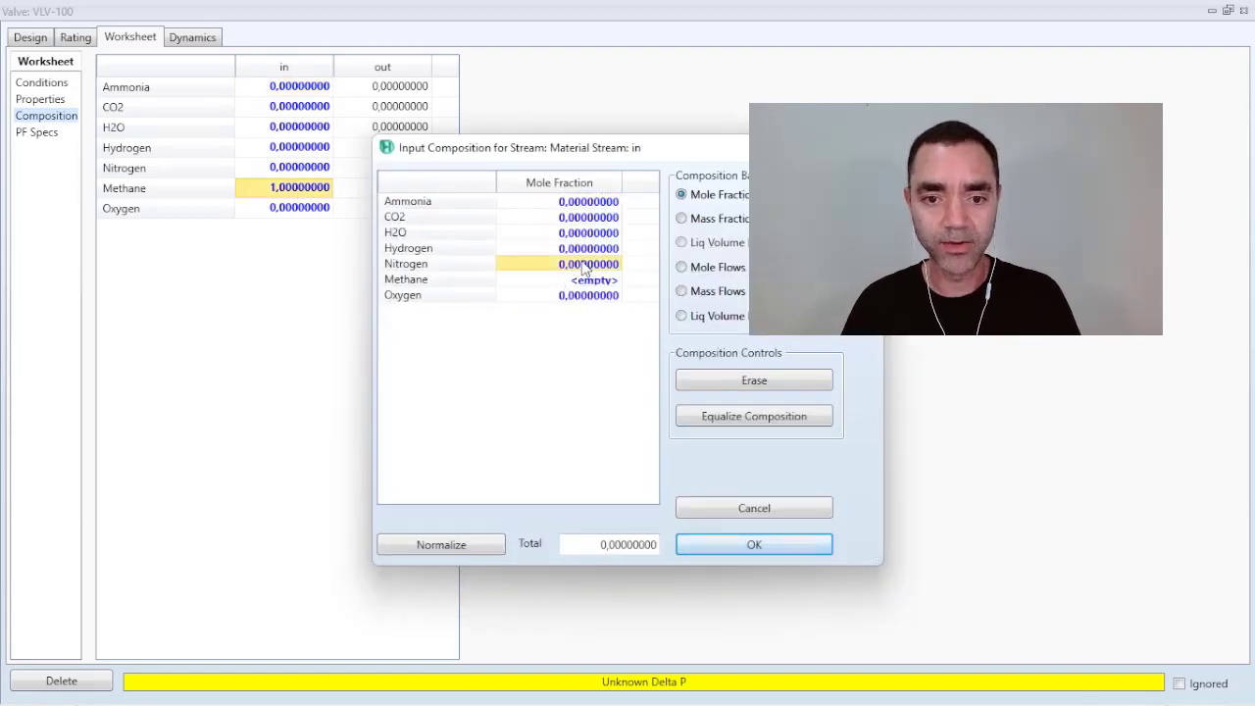
pyautogui.write('1')
pyautogui.press('Return')
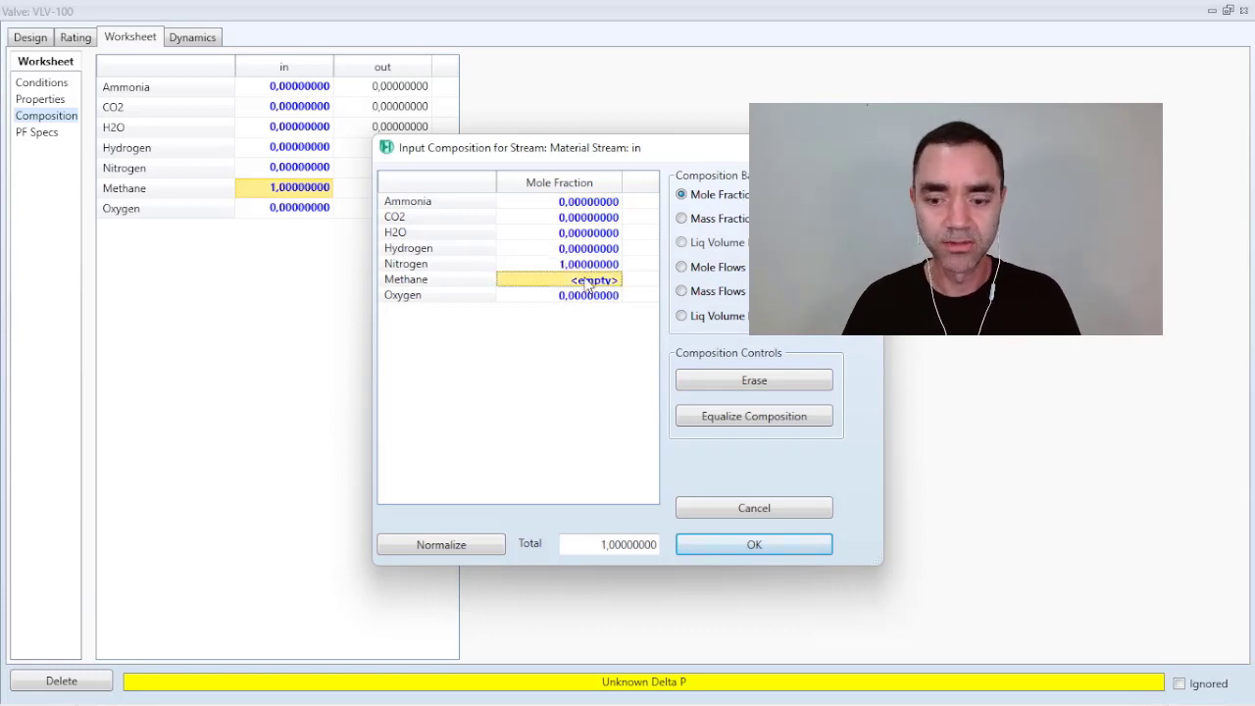
# - Accept the nitrogen composition and set the inlet pressure to 150 bar
pyautogui.click(742, 547)
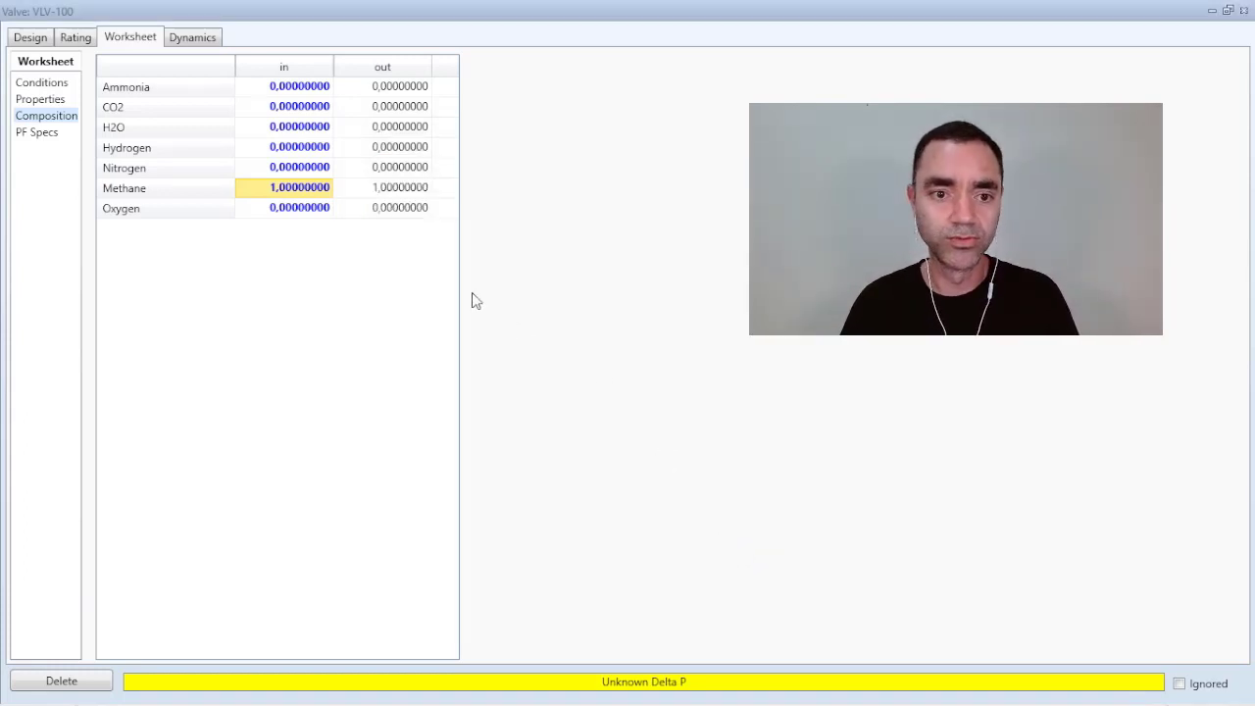
pyautogui.click(45, 84)
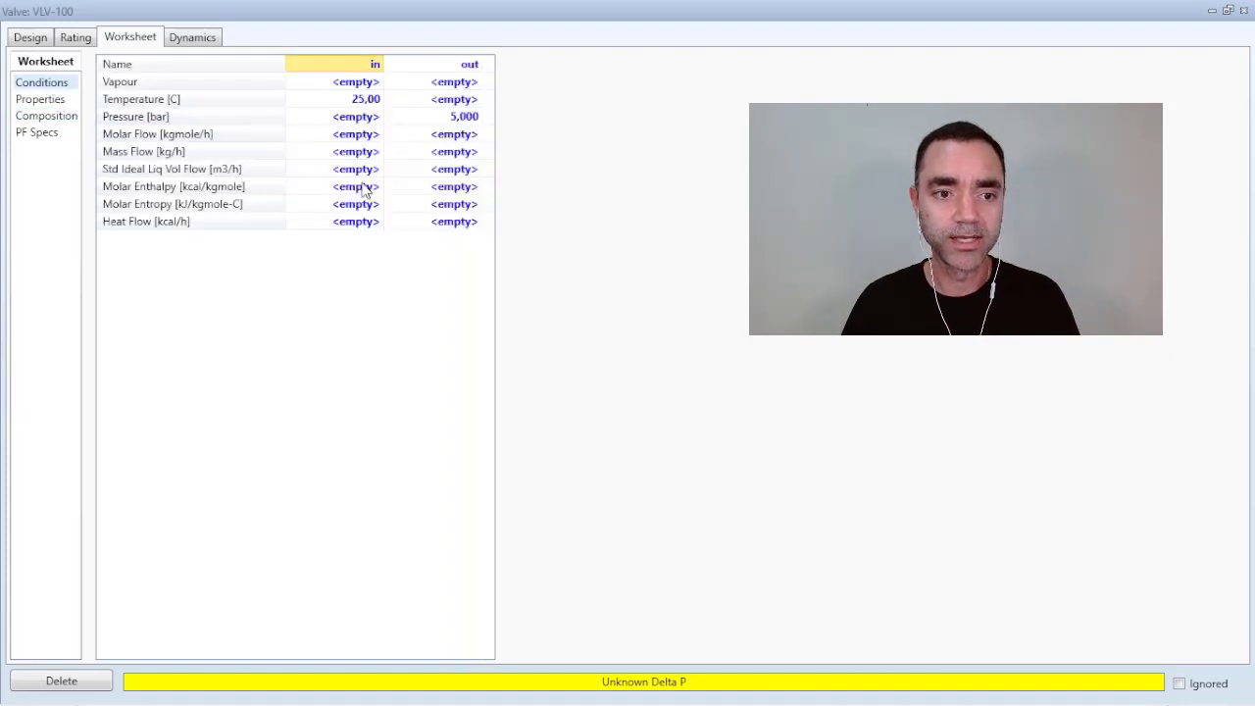
pyautogui.click(359, 119)
pyautogui.write('15')
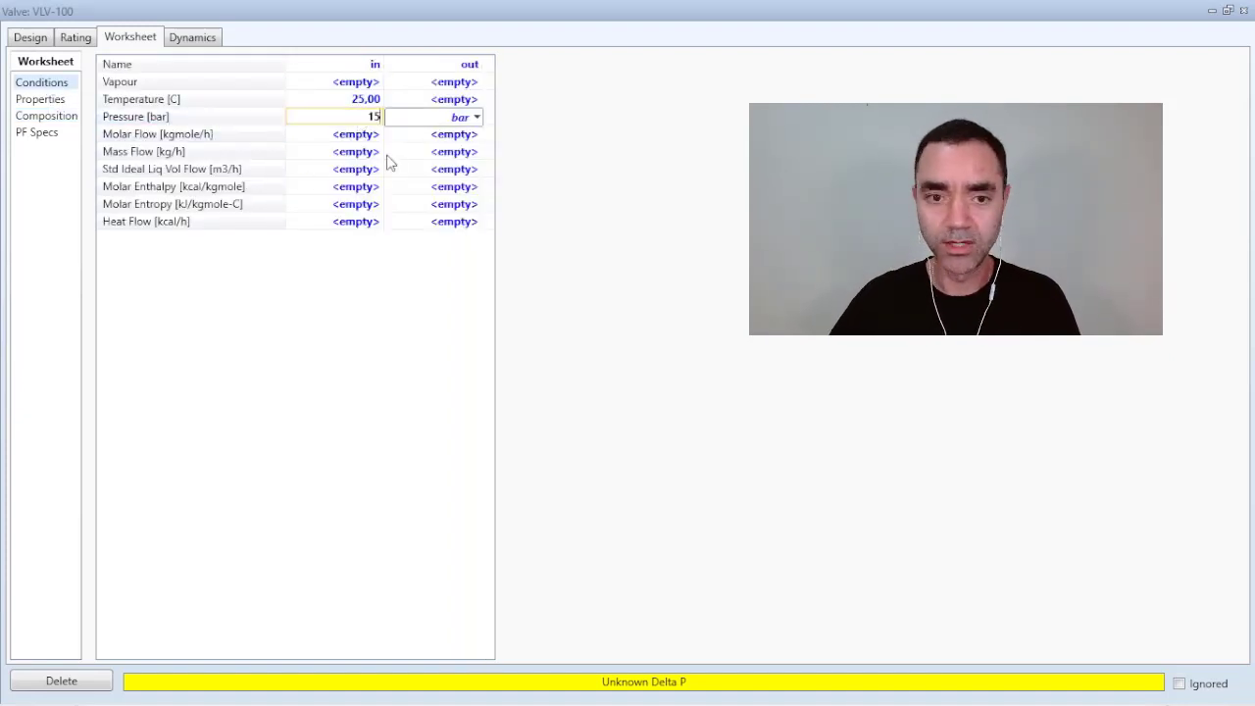
pyautogui.write('0')
pyautogui.press('Return')
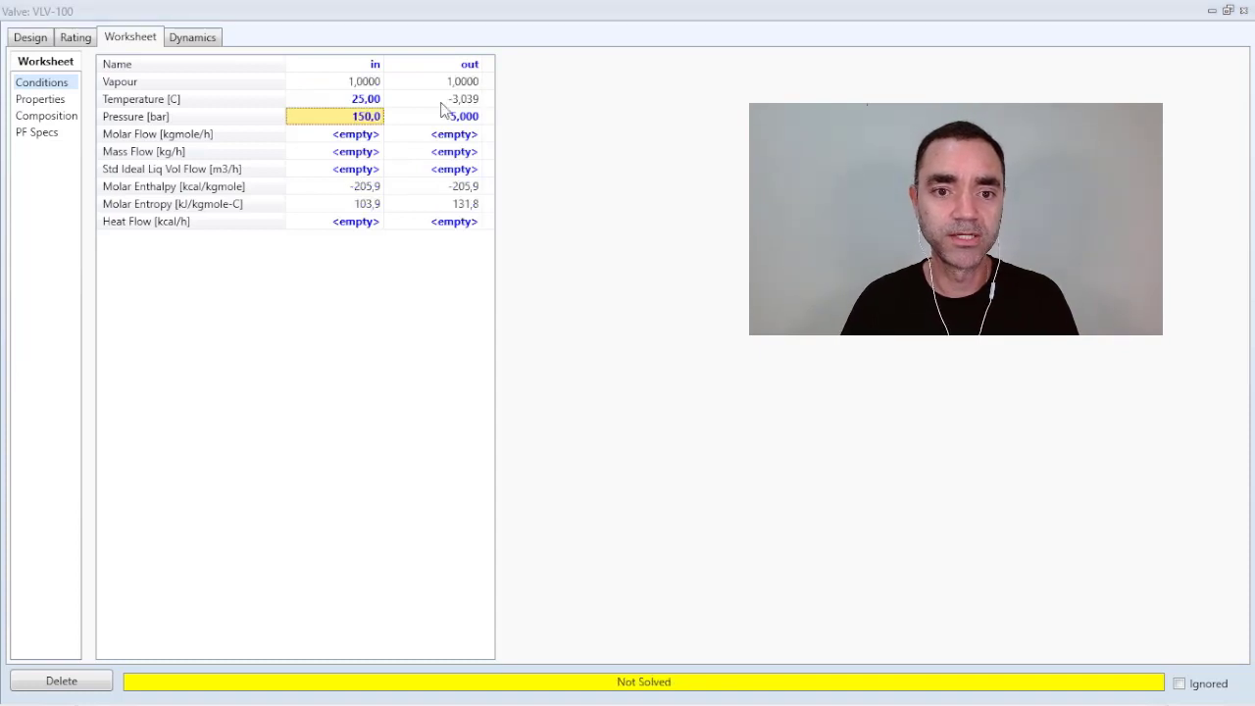
# - Copy the calculated -3,039 C outlet temperature and select the inlet pressure
pyautogui.moveTo(441, 108)
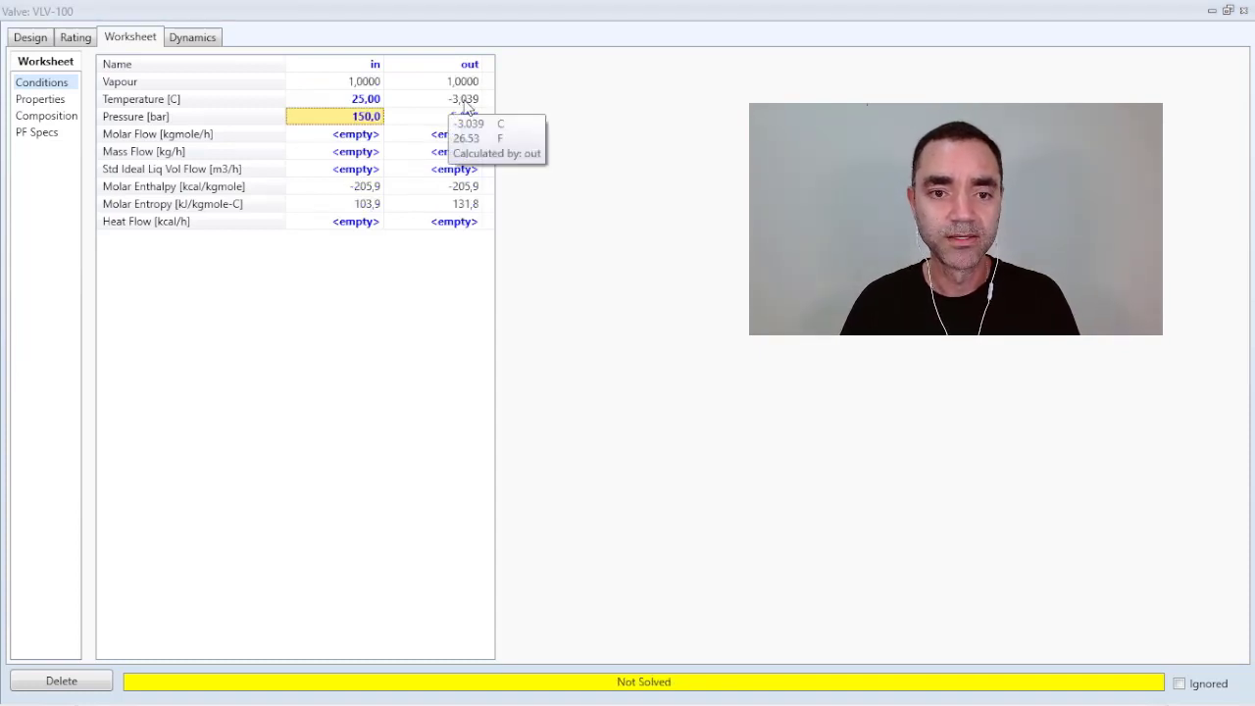
pyautogui.click(467, 102)
pyautogui.rightClick(465, 102)
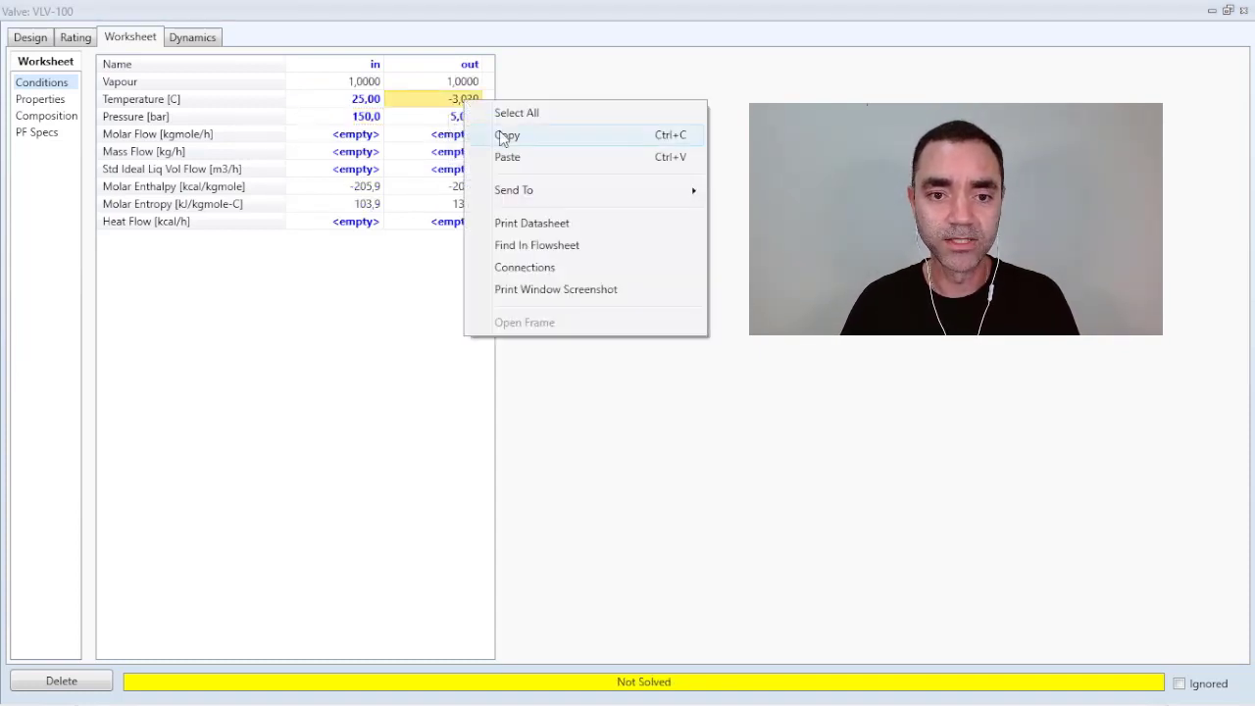
pyautogui.click(532, 134)
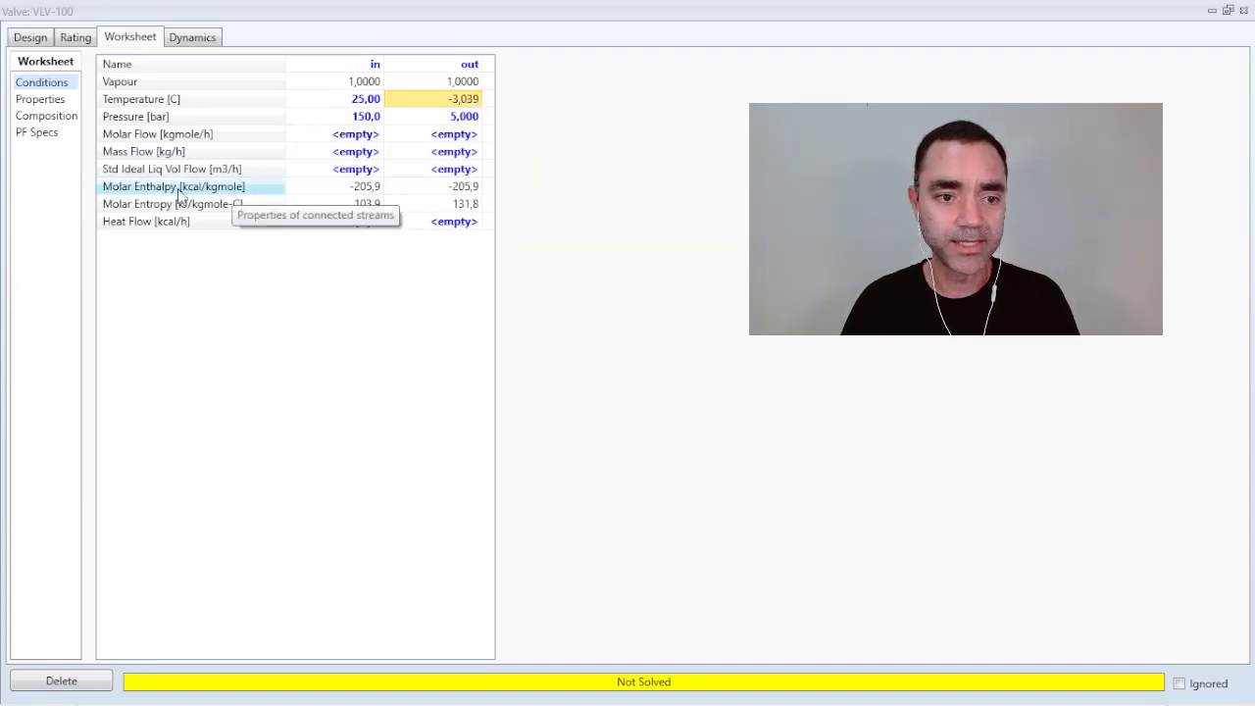
pyautogui.moveTo(378, 189)
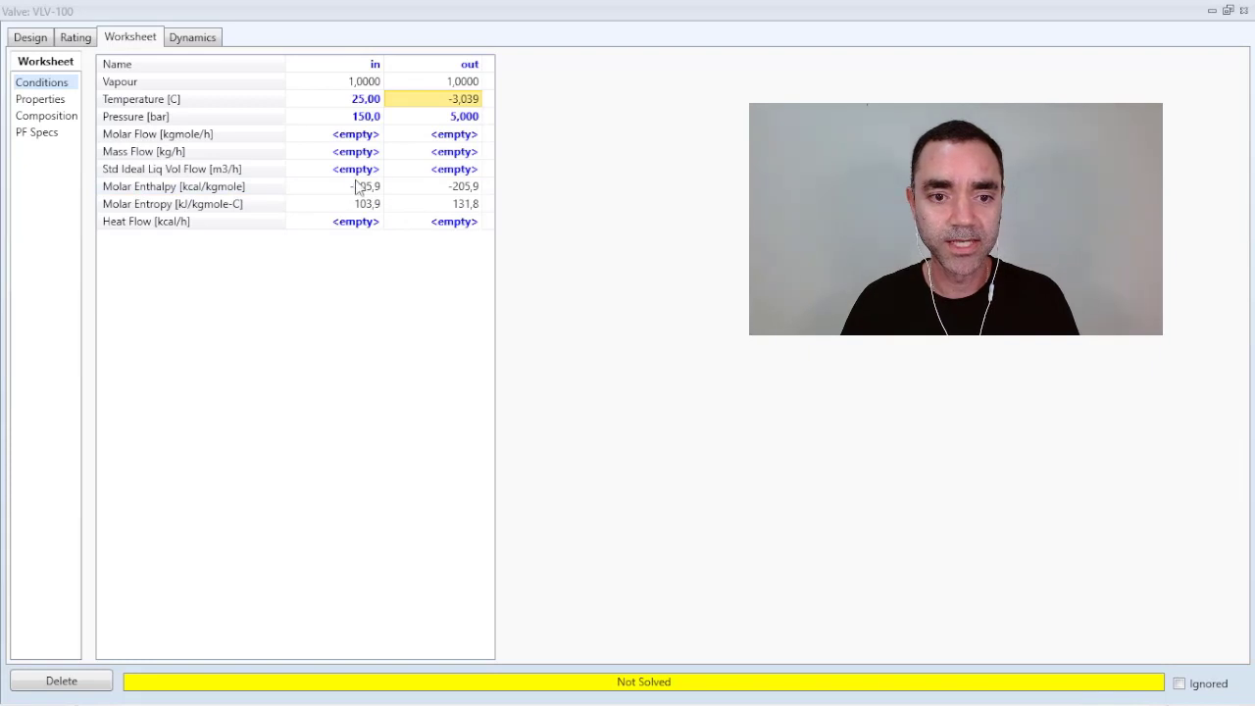
pyautogui.click(361, 118)
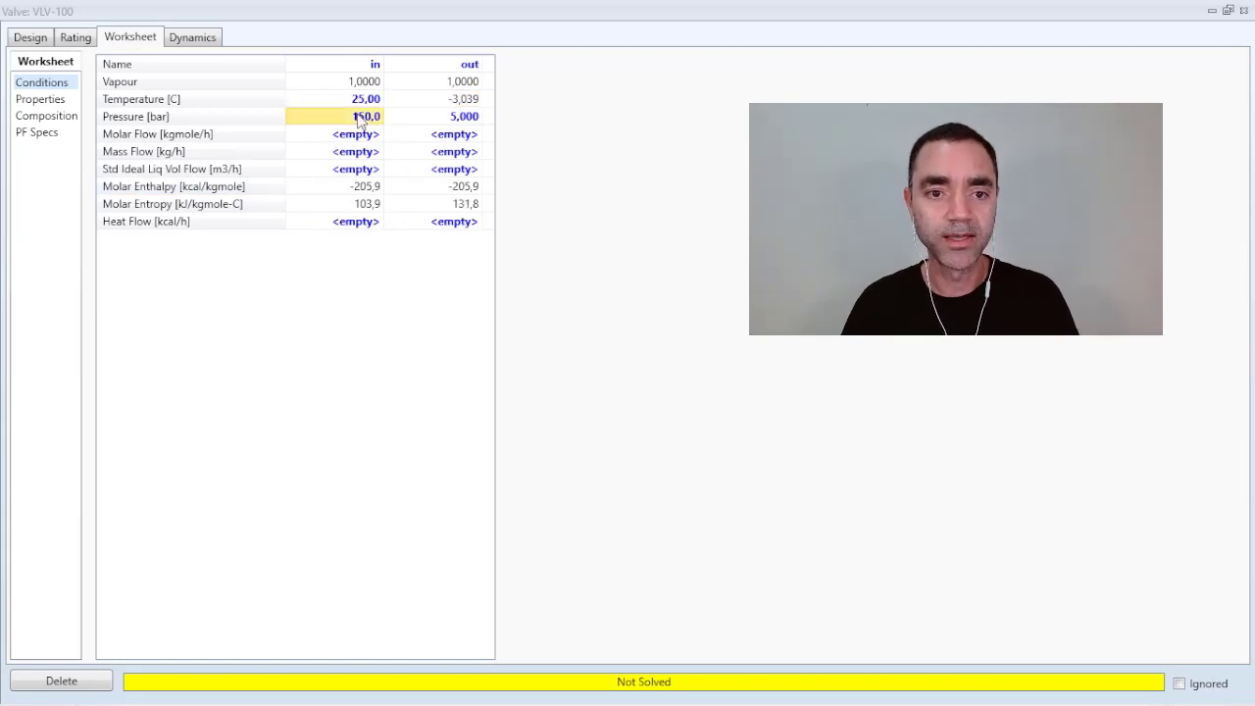
pyautogui.press('Delete')
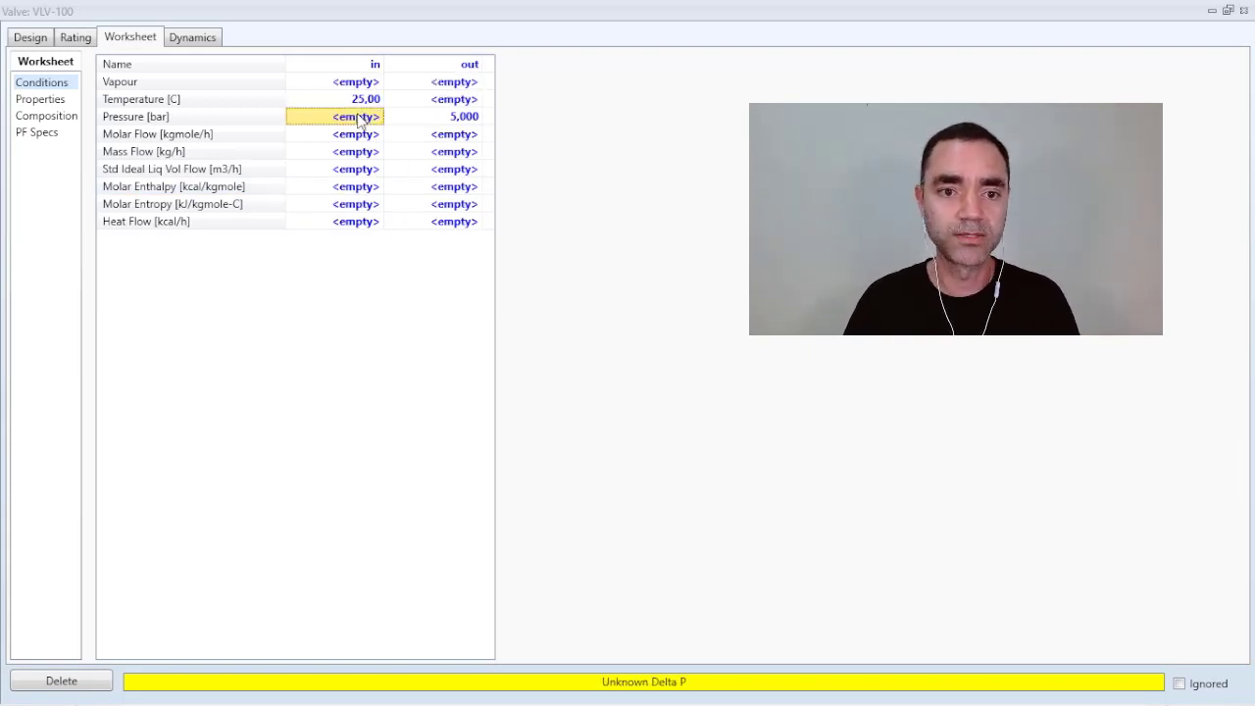
pyautogui.click(454, 102)
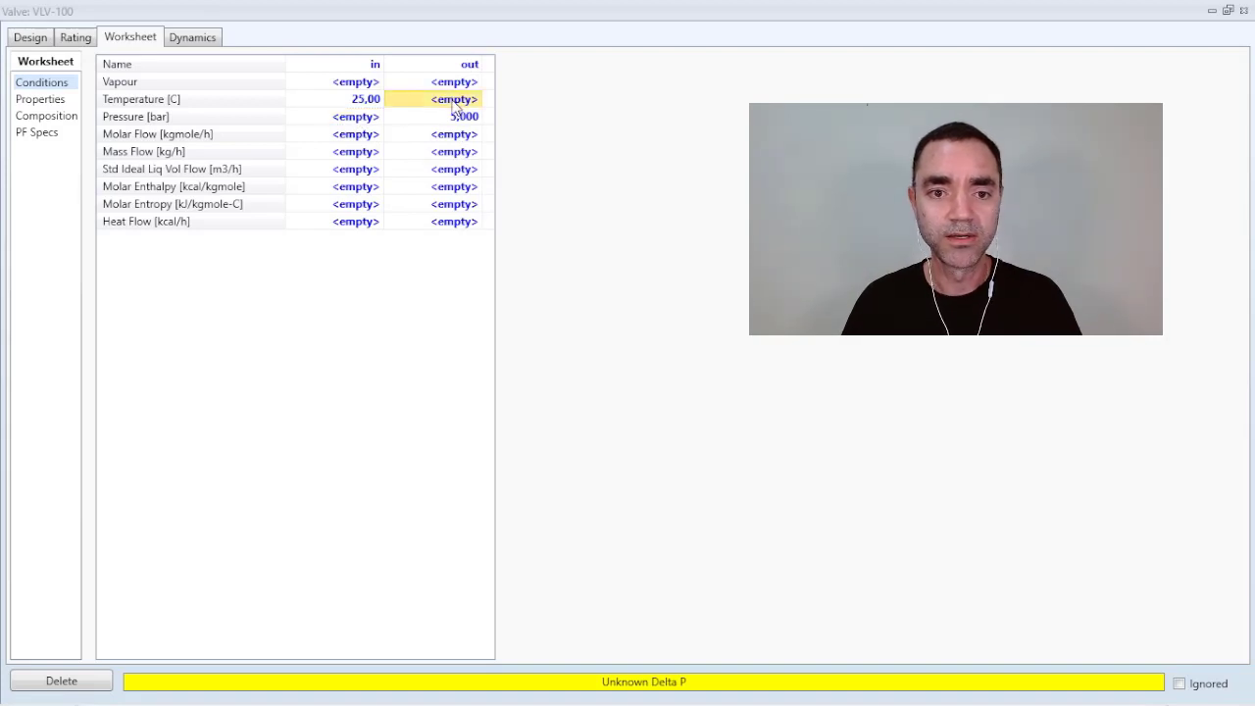
pyautogui.rightClick(454, 104)
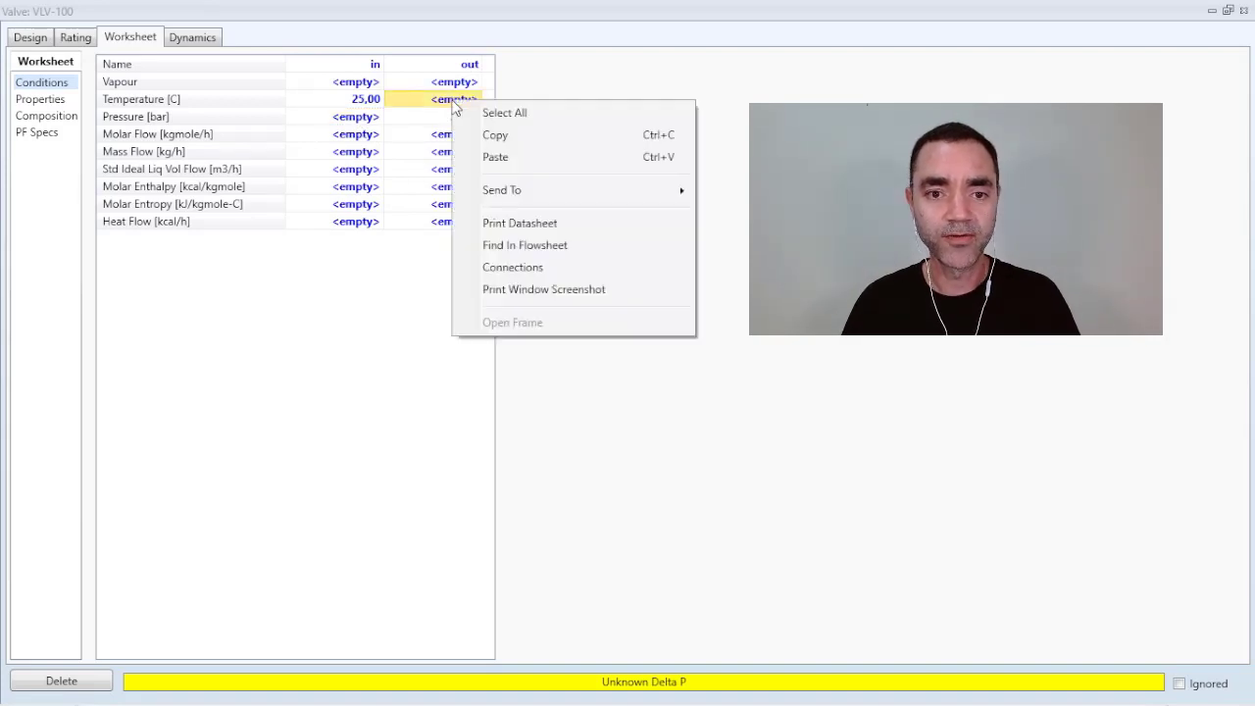
pyautogui.click(497, 158)
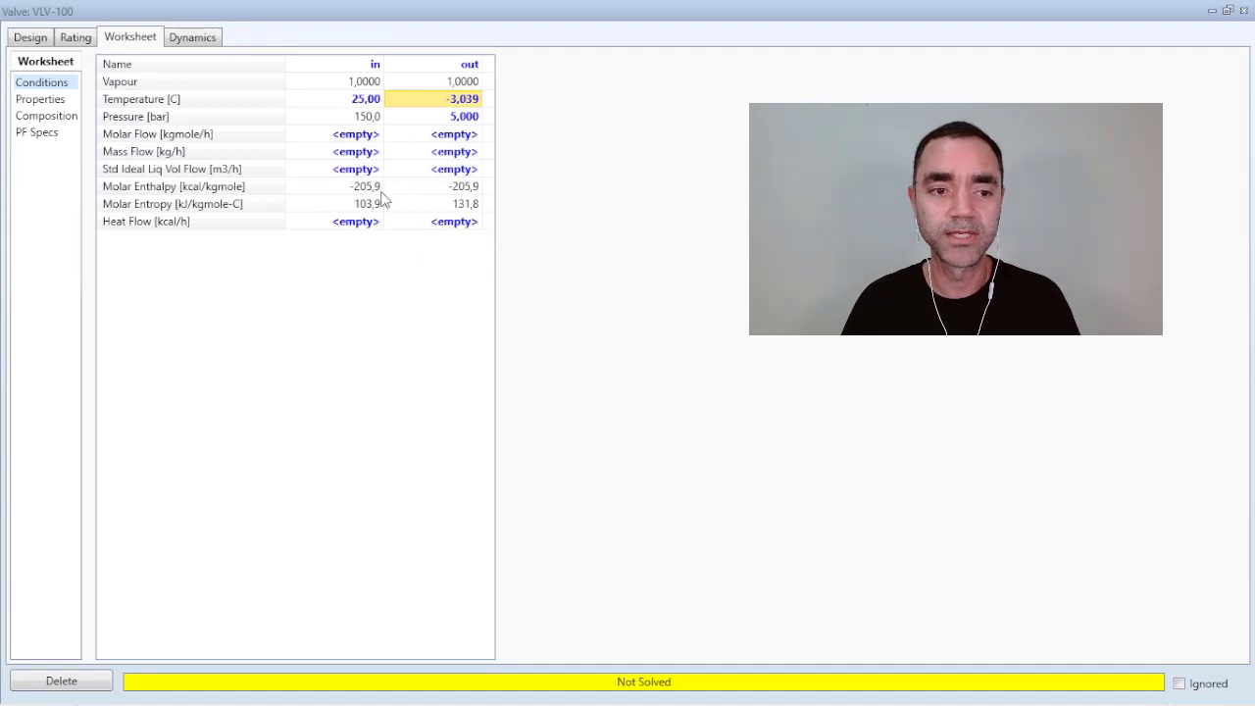
pyautogui.moveTo(390, 190)
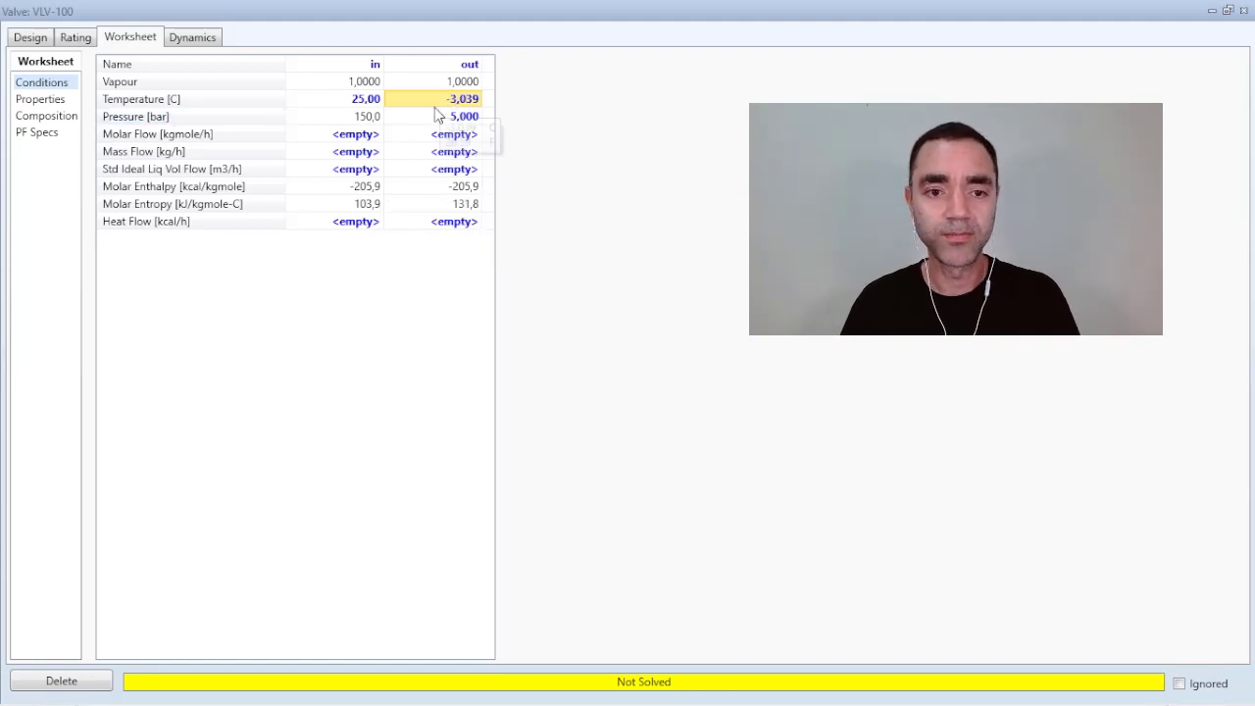
pyautogui.moveTo(458, 102)
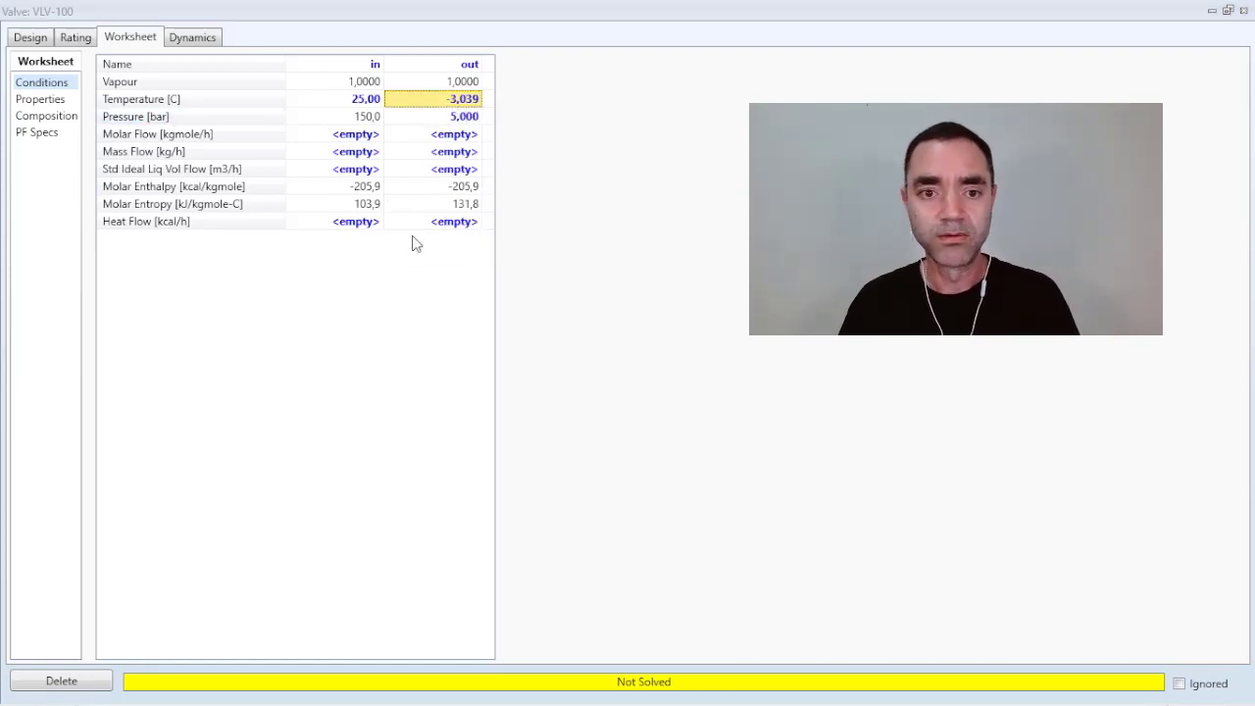
# - Make the inlet stream pure water with H2O at 1 and Nitrogen at 0
pyautogui.click(51, 118)
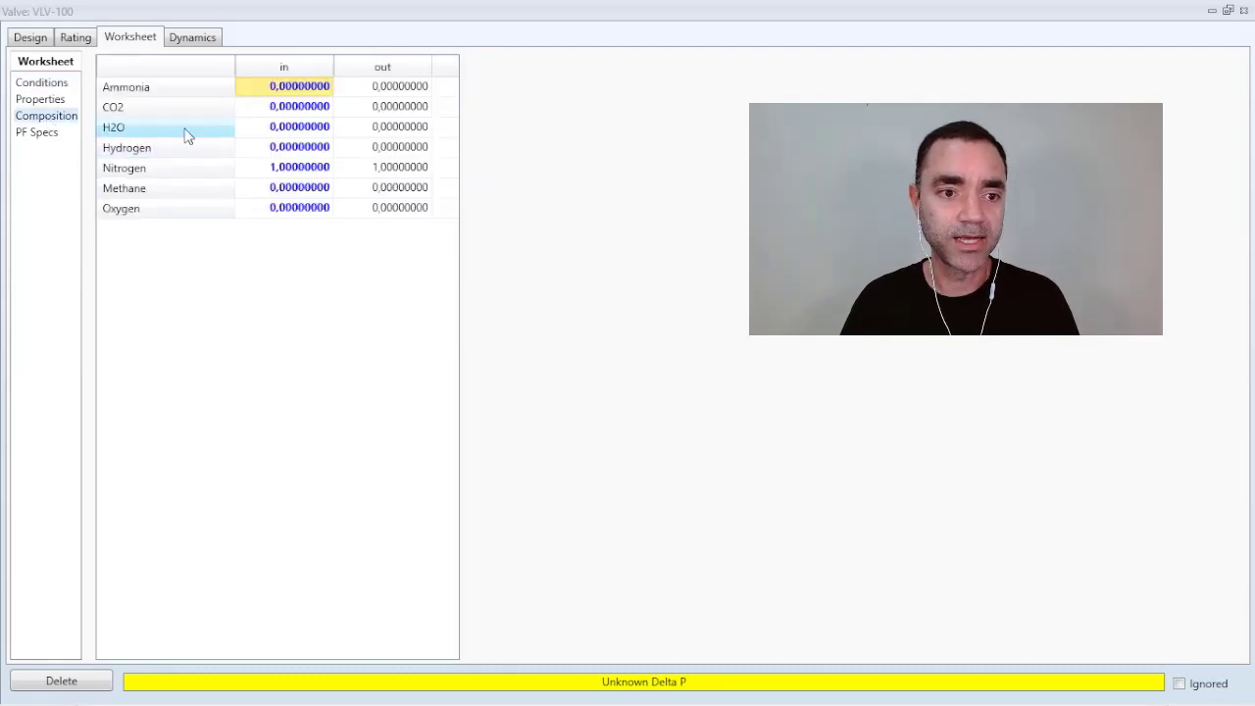
pyautogui.click(299, 133)
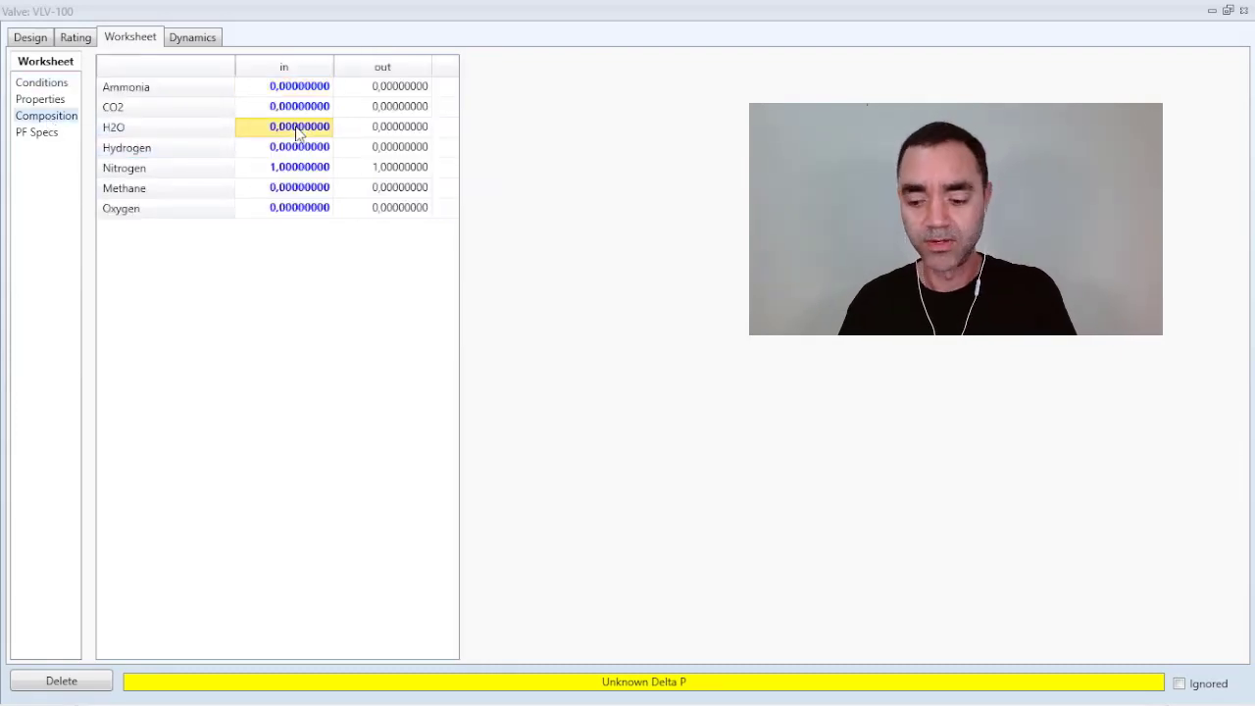
pyautogui.write('4')
pyautogui.press('Return')
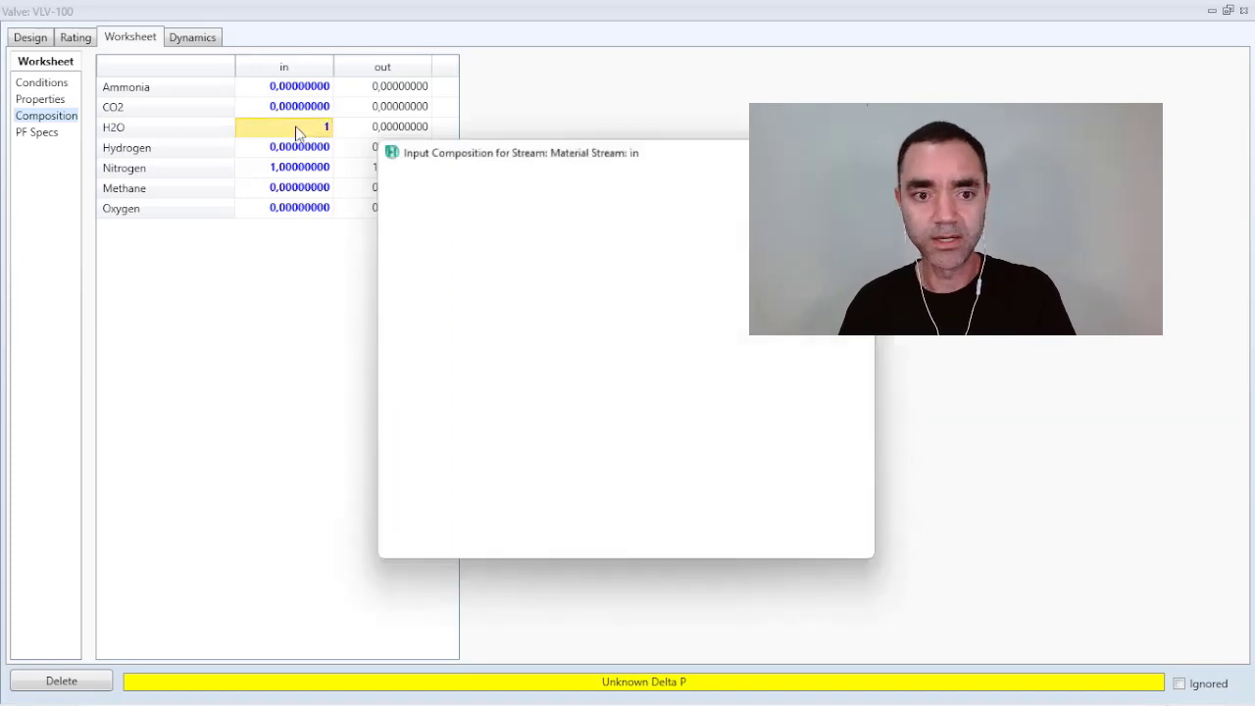
pyautogui.click(586, 265)
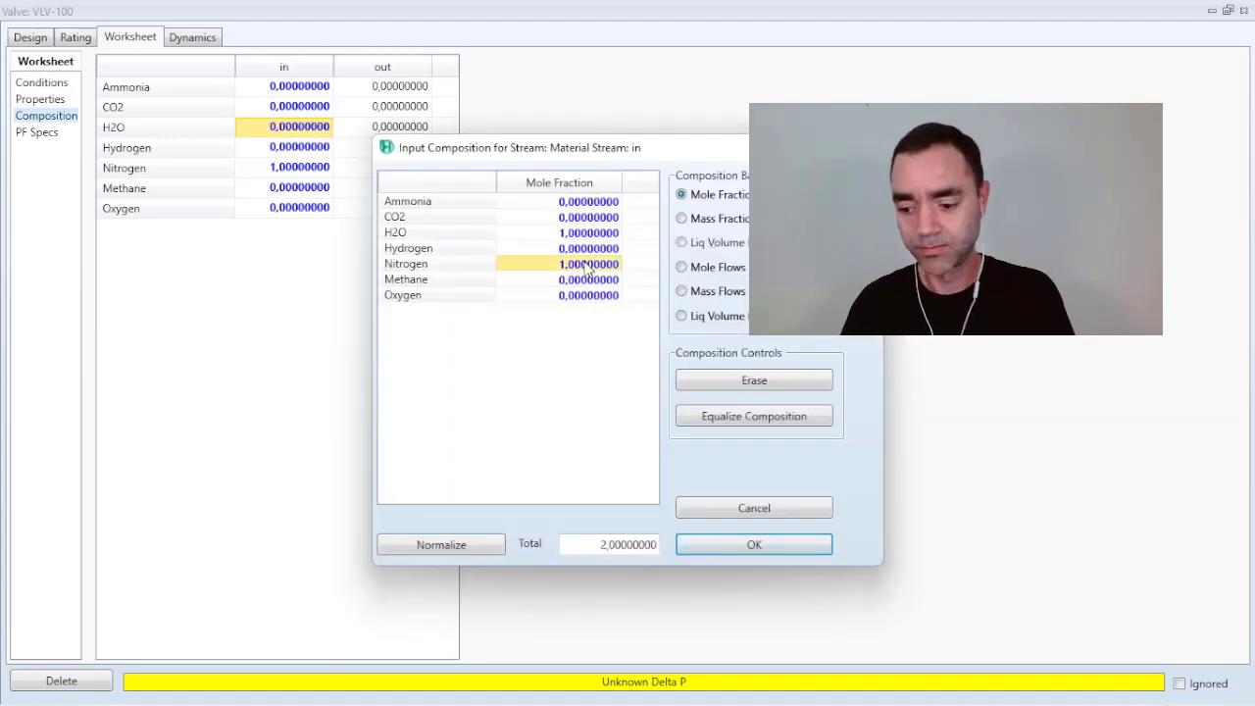
pyautogui.write('0')
pyautogui.press('Return')
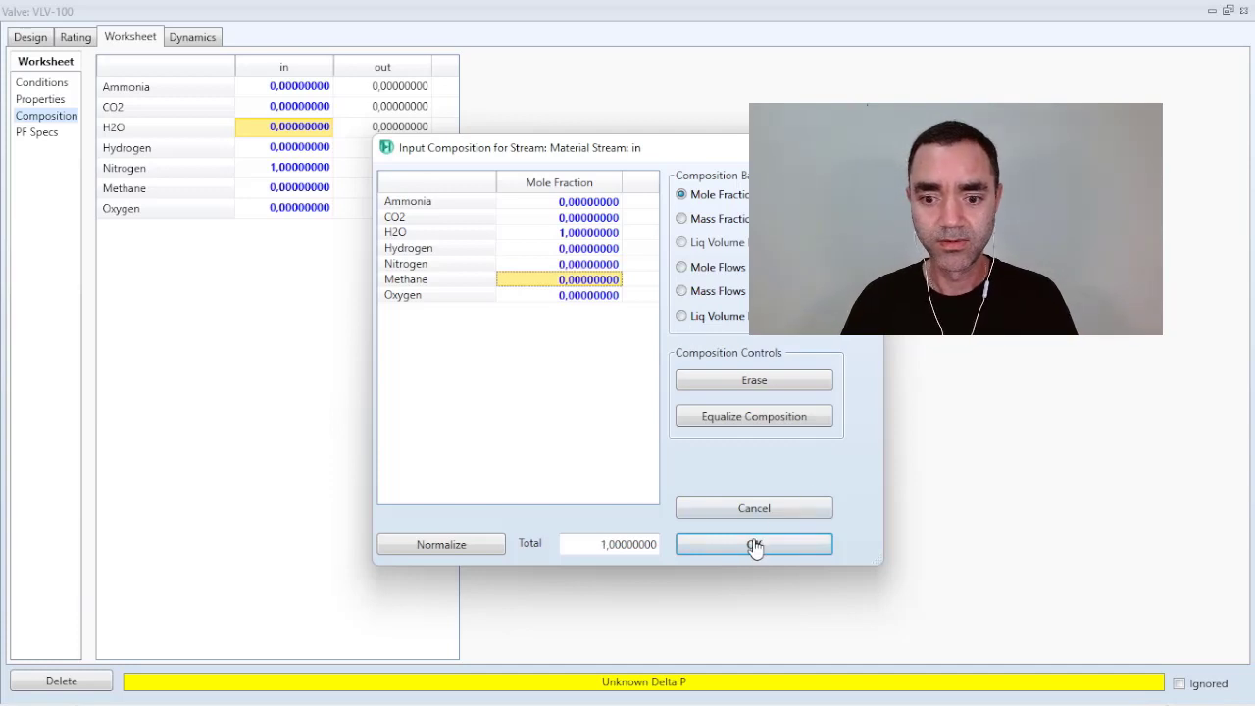
pyautogui.click(752, 545)
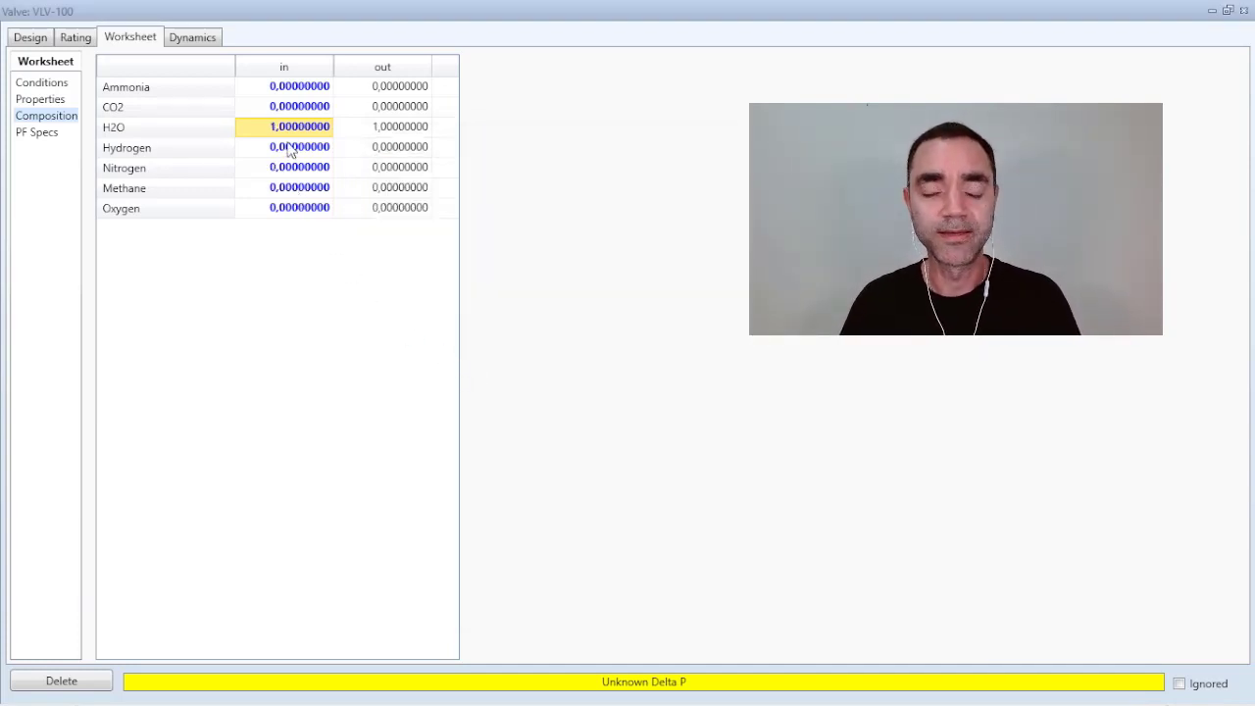
# - Set the water inlet pressure to 150 bar
pyautogui.click(42, 84)
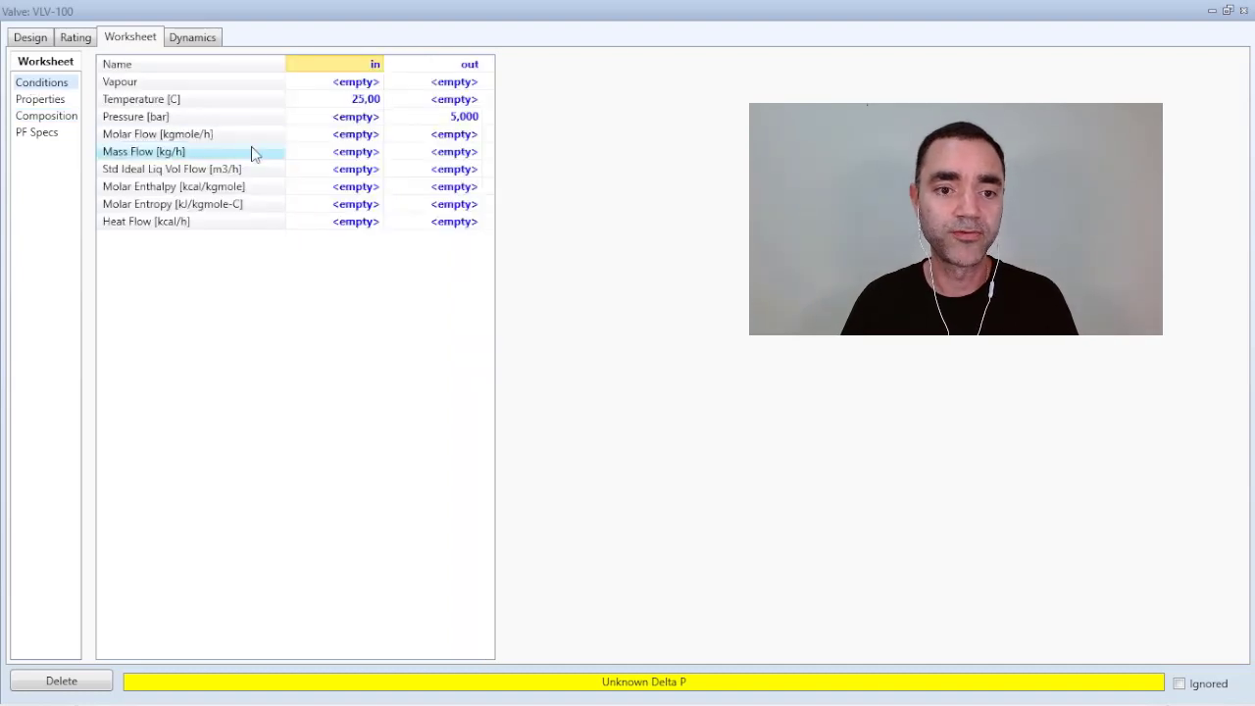
pyautogui.click(355, 118)
pyautogui.write('150')
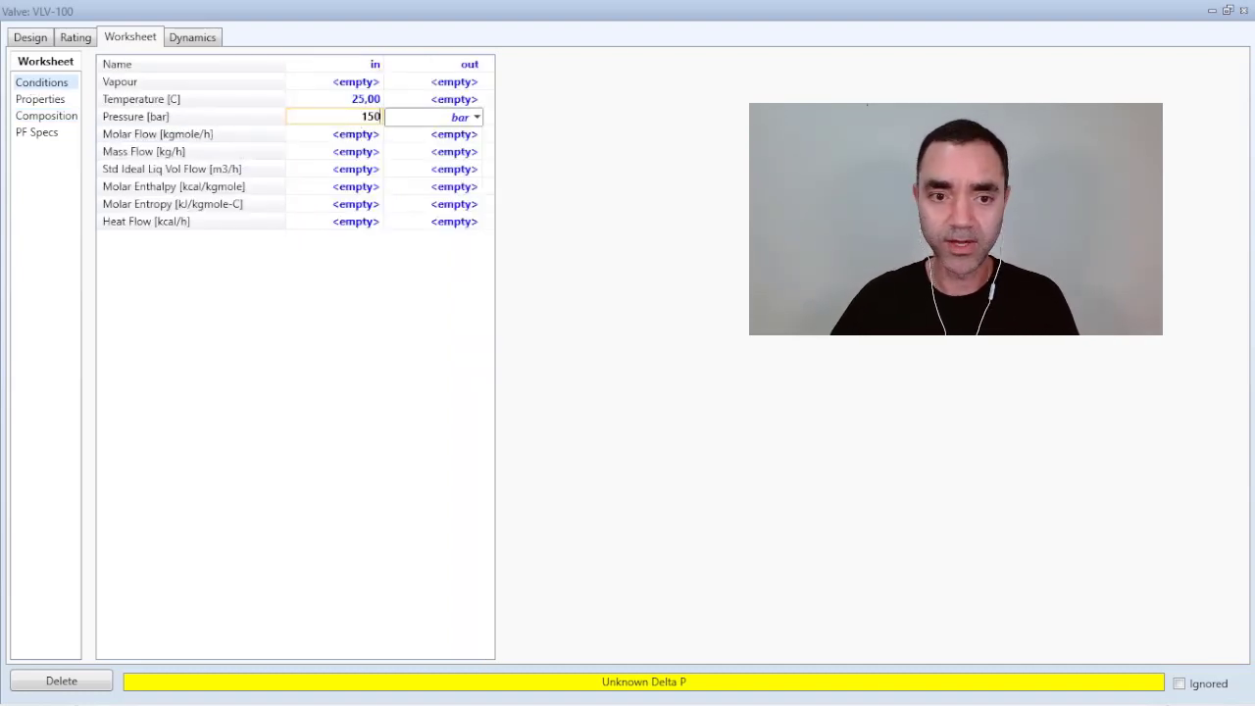
pyautogui.press('Return')
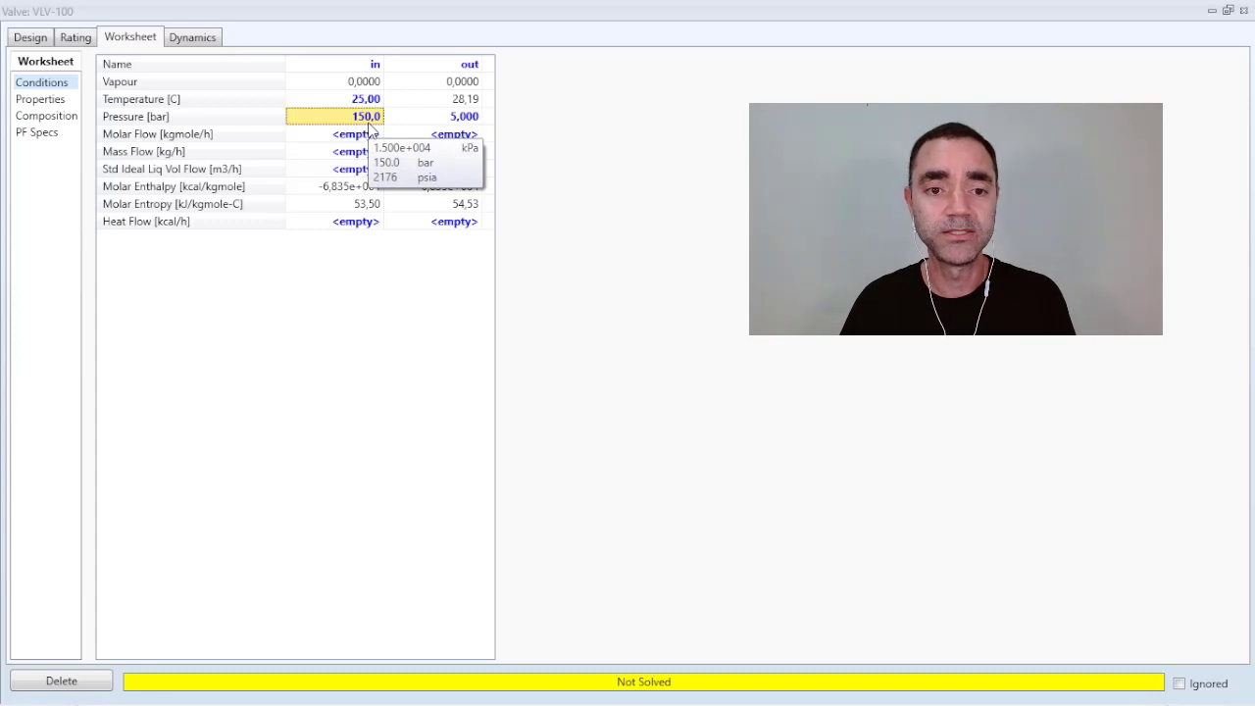
# - Copy the resulting 28,19 C outlet temperature and clear the inlet pressure
pyautogui.click(455, 102)
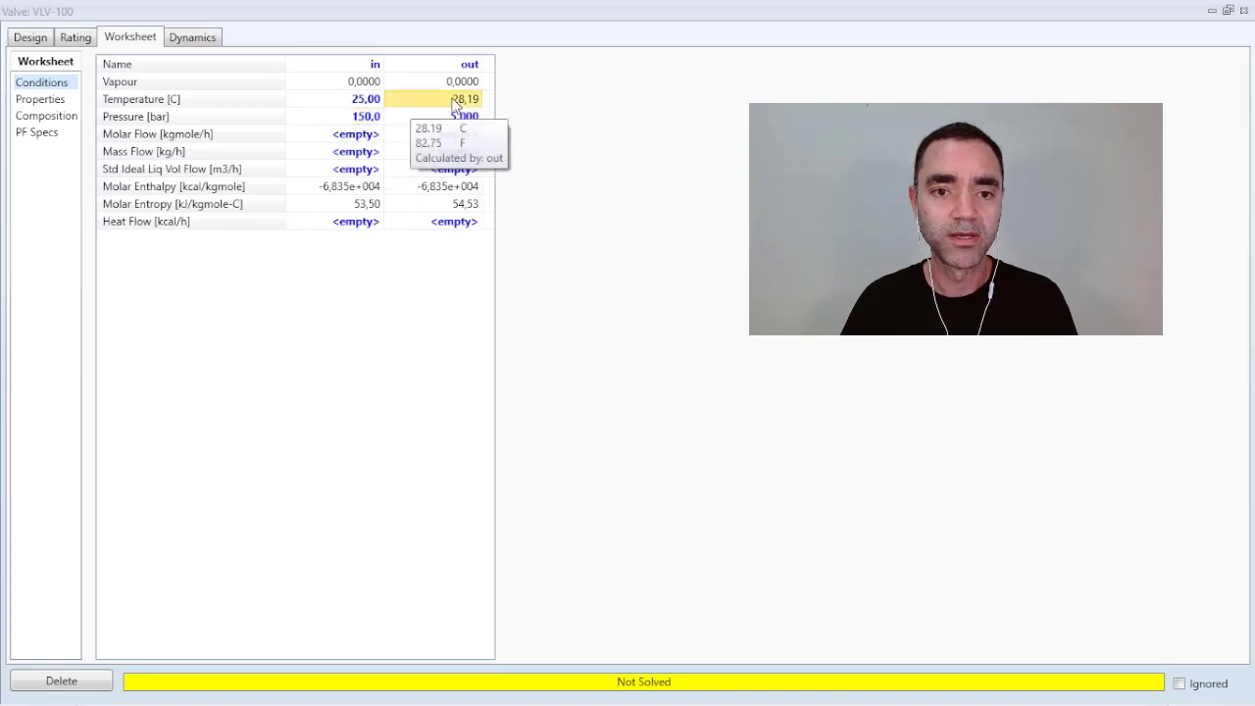
pyautogui.rightClick(456, 102)
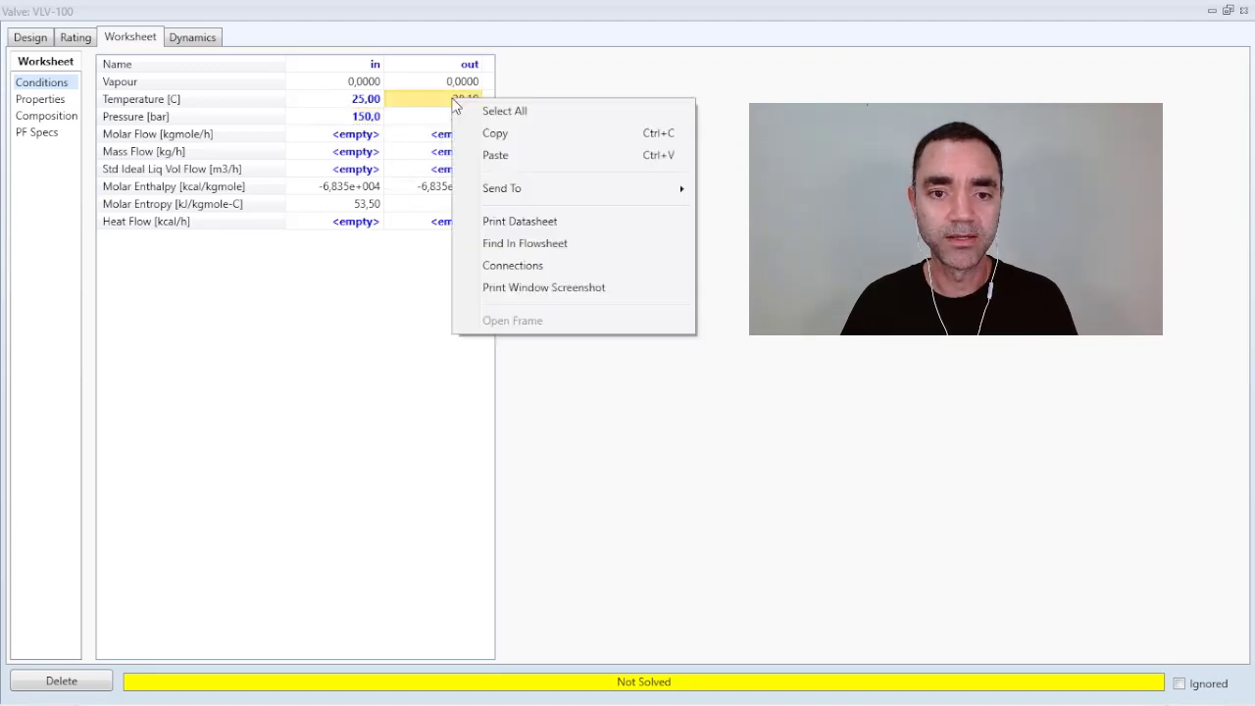
pyautogui.click(513, 137)
pyautogui.click(365, 118)
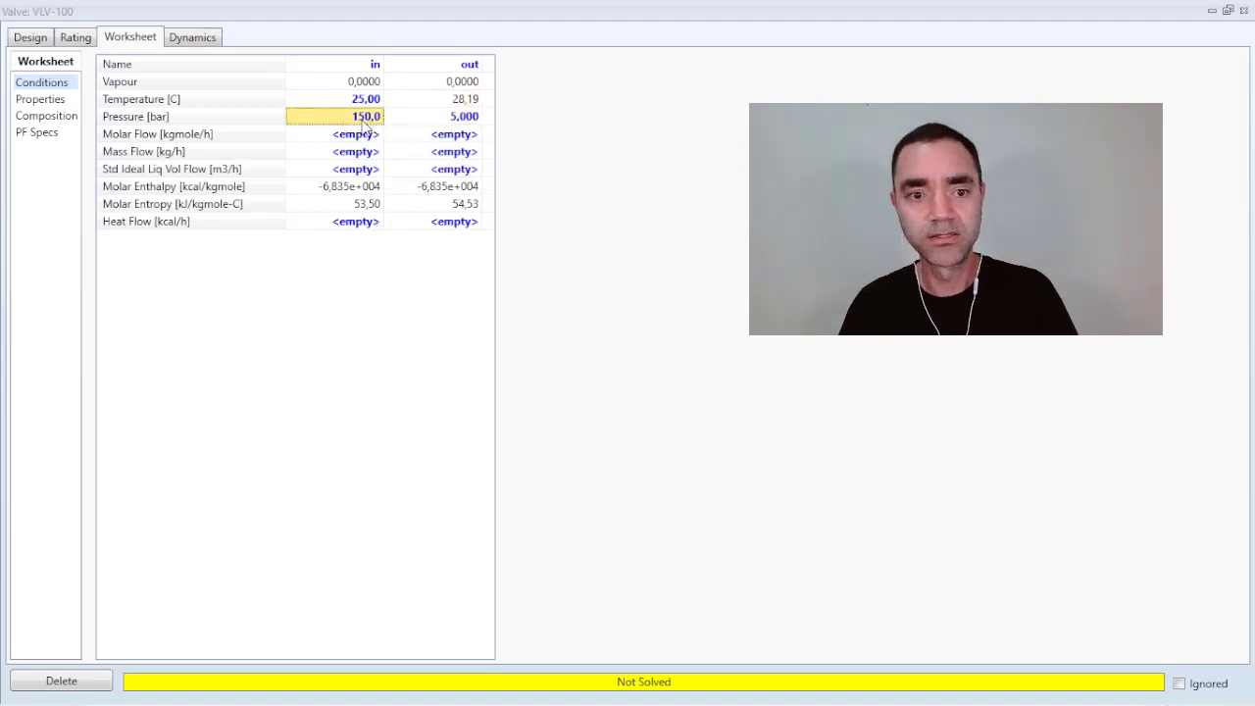
pyautogui.press('Delete')
# - Paste 28,19 C as the outlet temperature, back-calculating a 3,110e-002 bar inlet pressure
pyautogui.click(447, 105)
pyautogui.rightClick(446, 105)
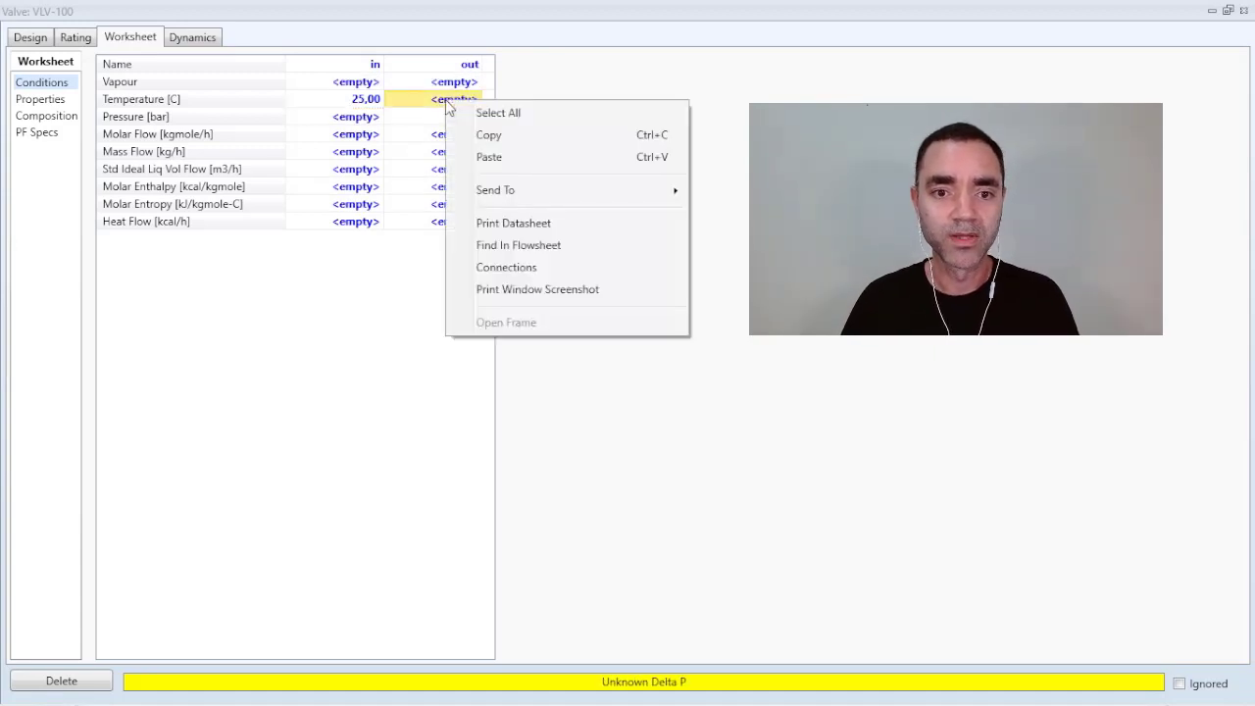
pyautogui.click(506, 159)
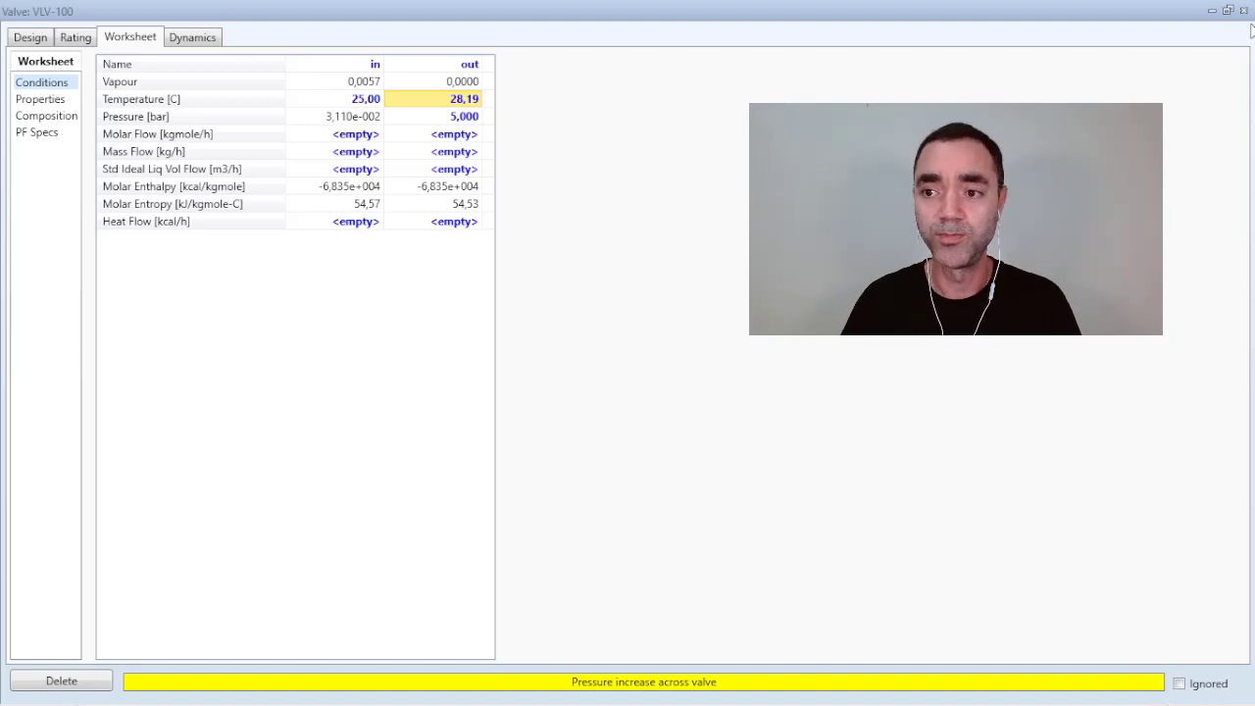
pyautogui.click(1244, 12)
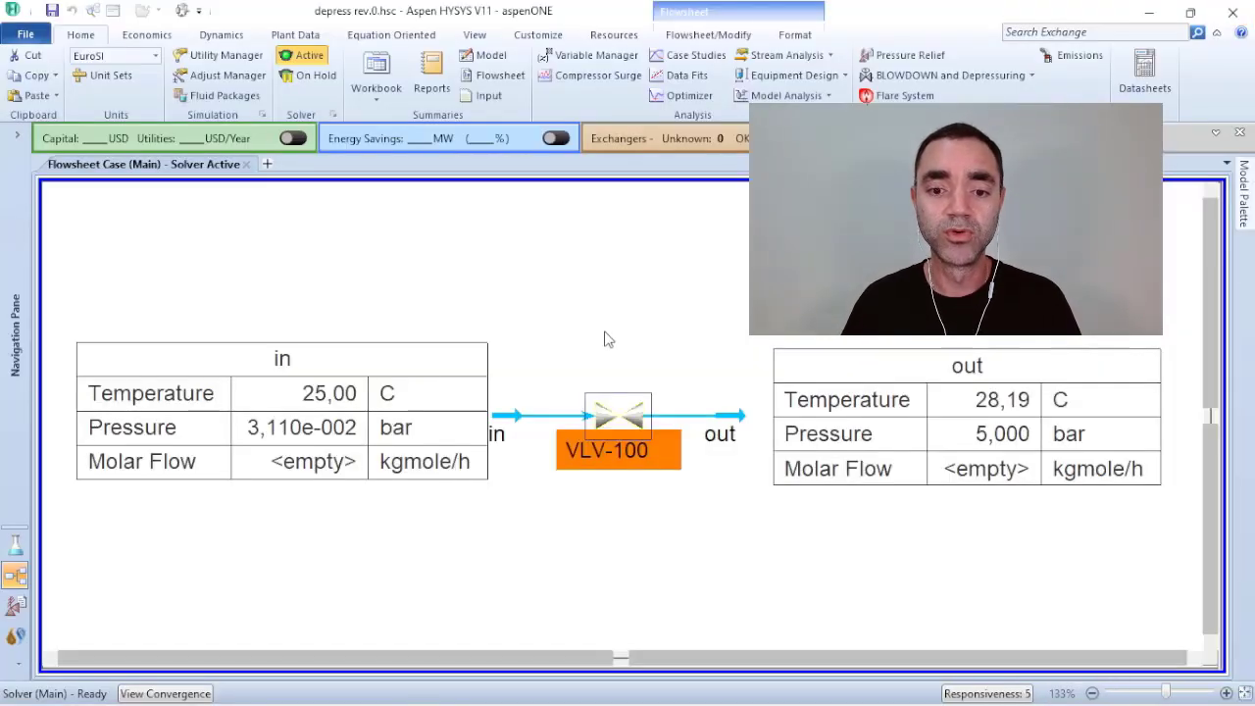